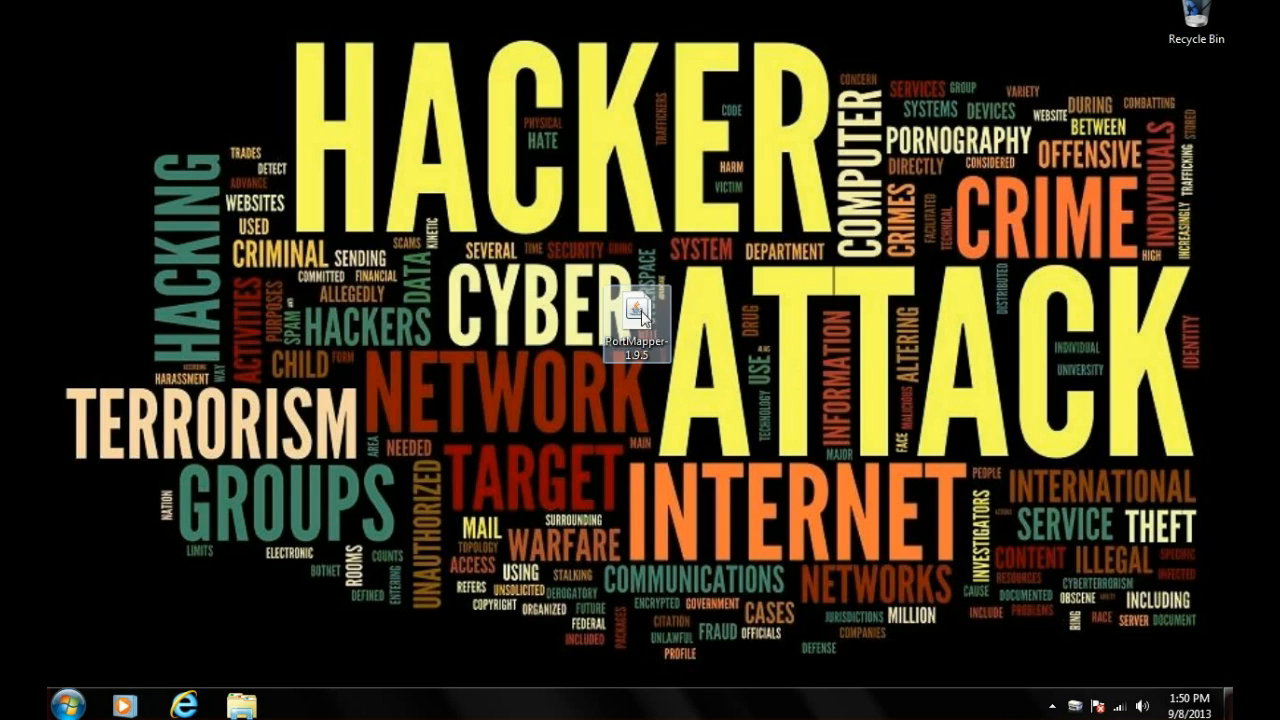
Launch PortMapper 1.9.5 from the desktop and connect it to the router
double_click(641, 325)
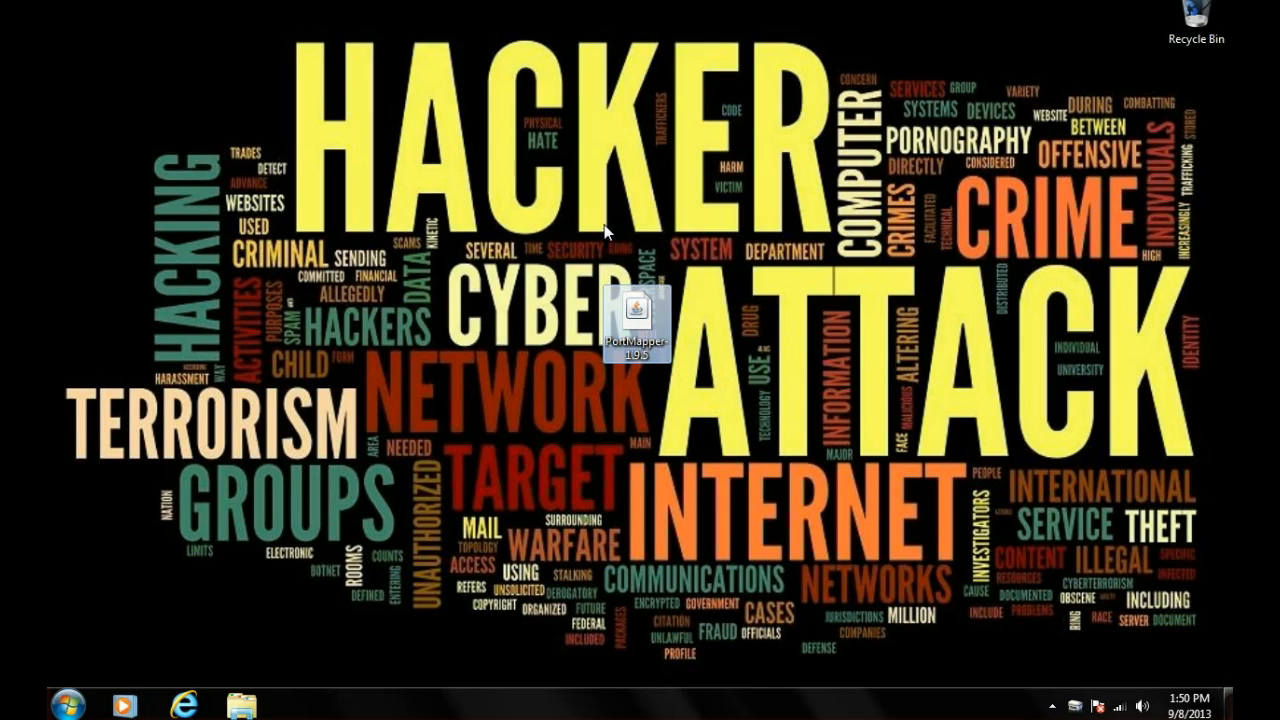
left_click(573, 204)
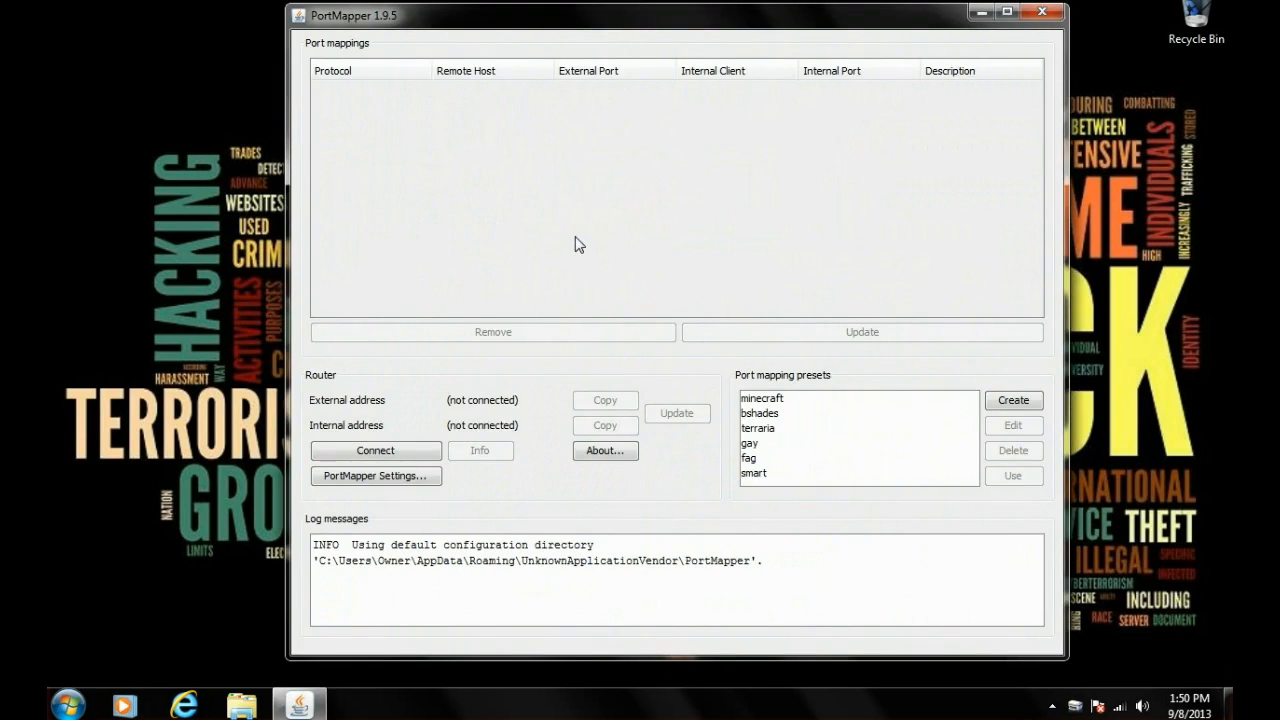
left_click_drag(566, 34, 578, 43)
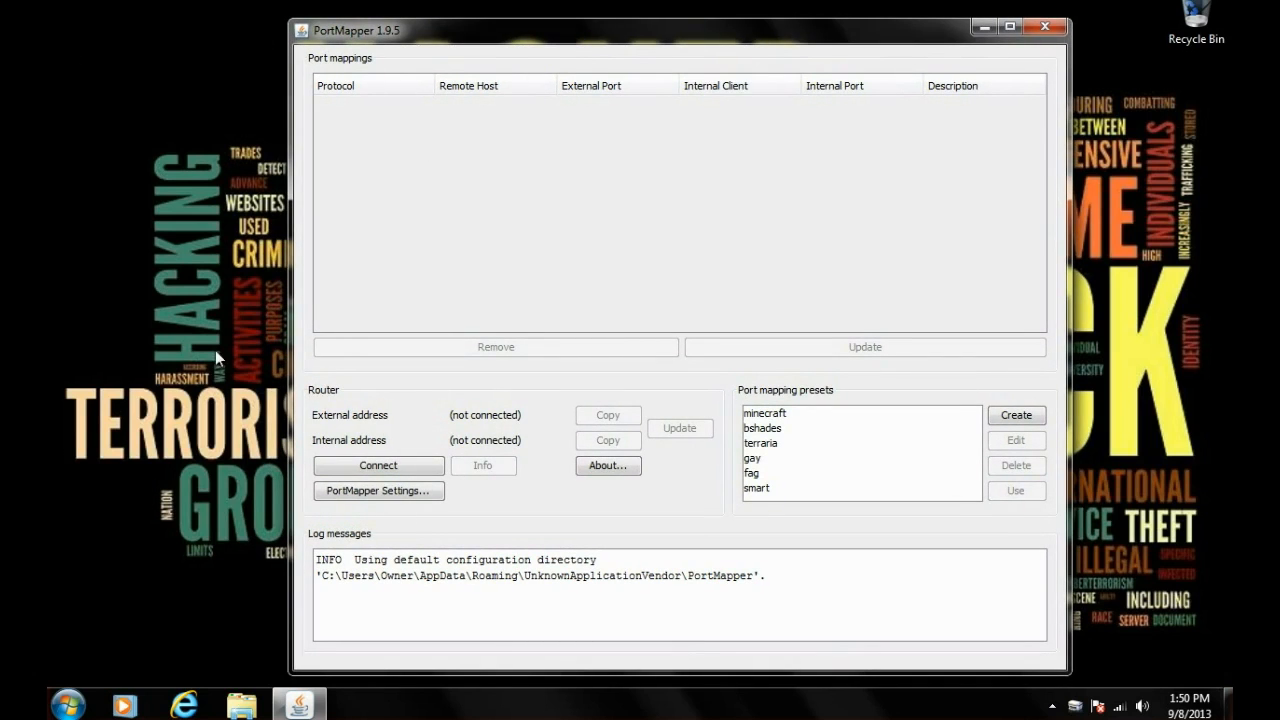
left_click_drag(497, 36, 487, 32)
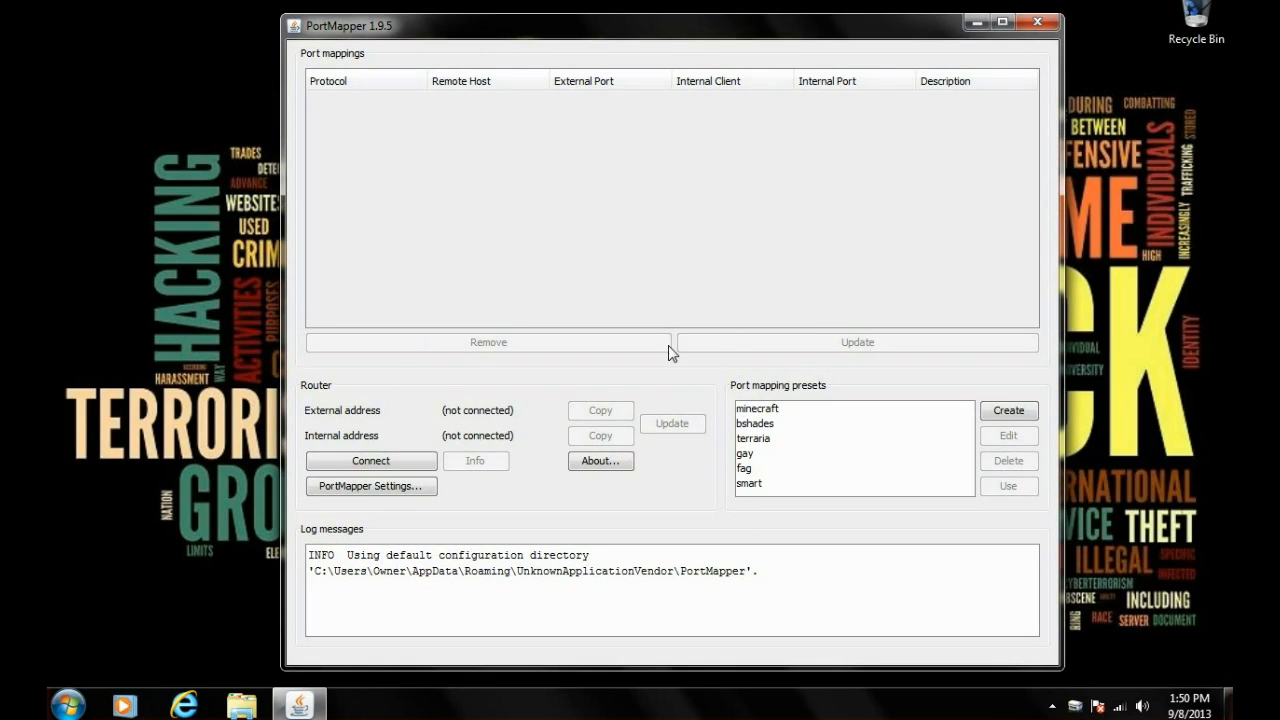
left_click_drag(630, 37, 621, 35)
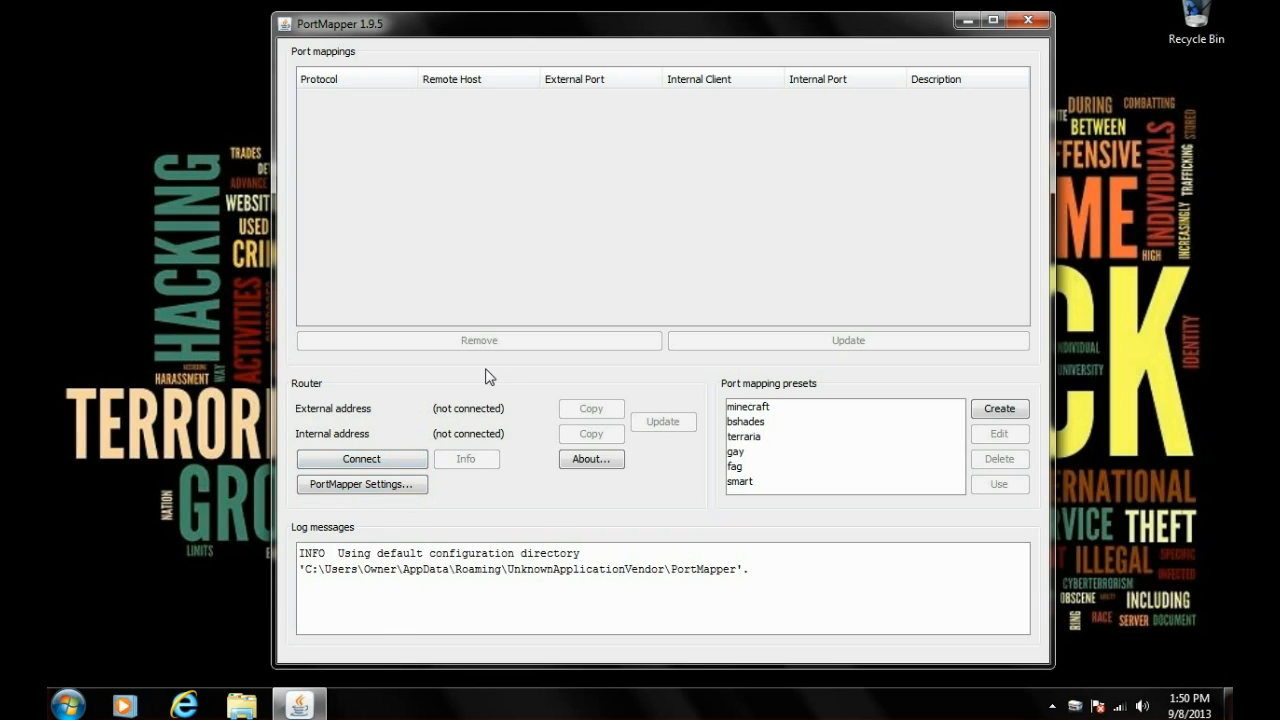
left_click_drag(535, 34, 540, 32)
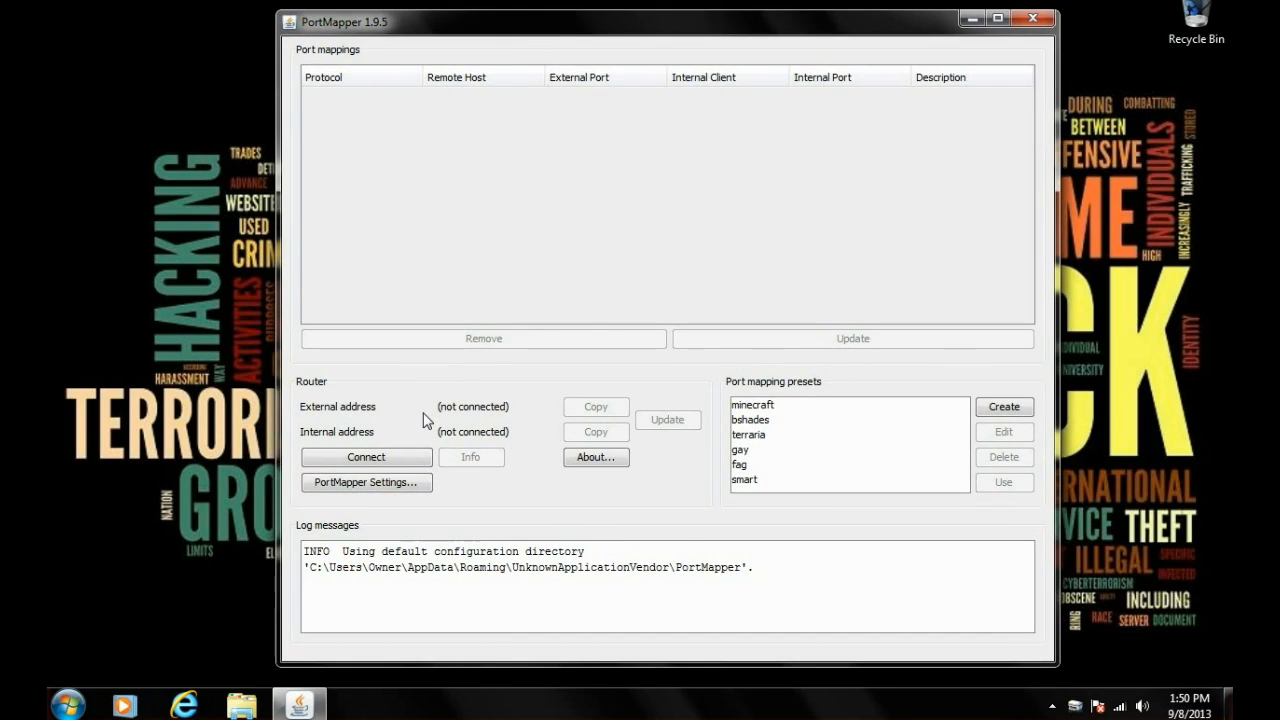
left_click(390, 457)
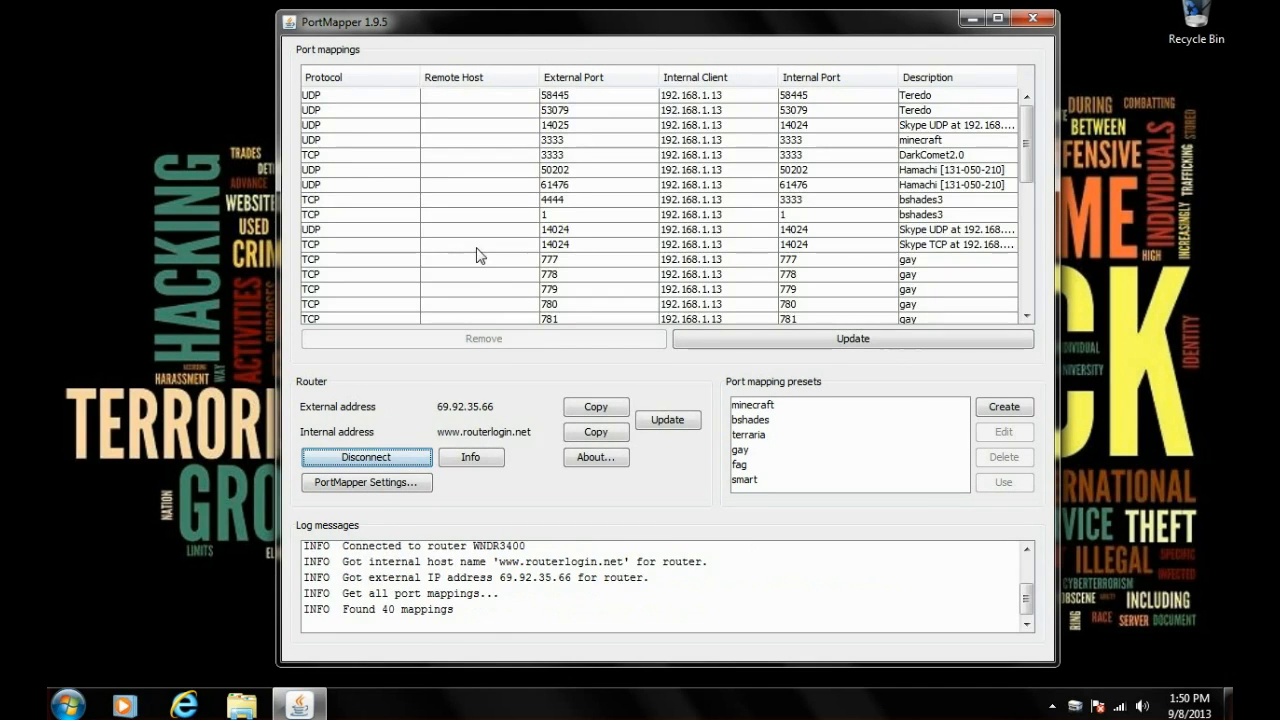
Remove the TCP bshades3 mapping with external port 4444 and look through the remaining port mappings
left_click_drag(1027, 598, 1011, 108)
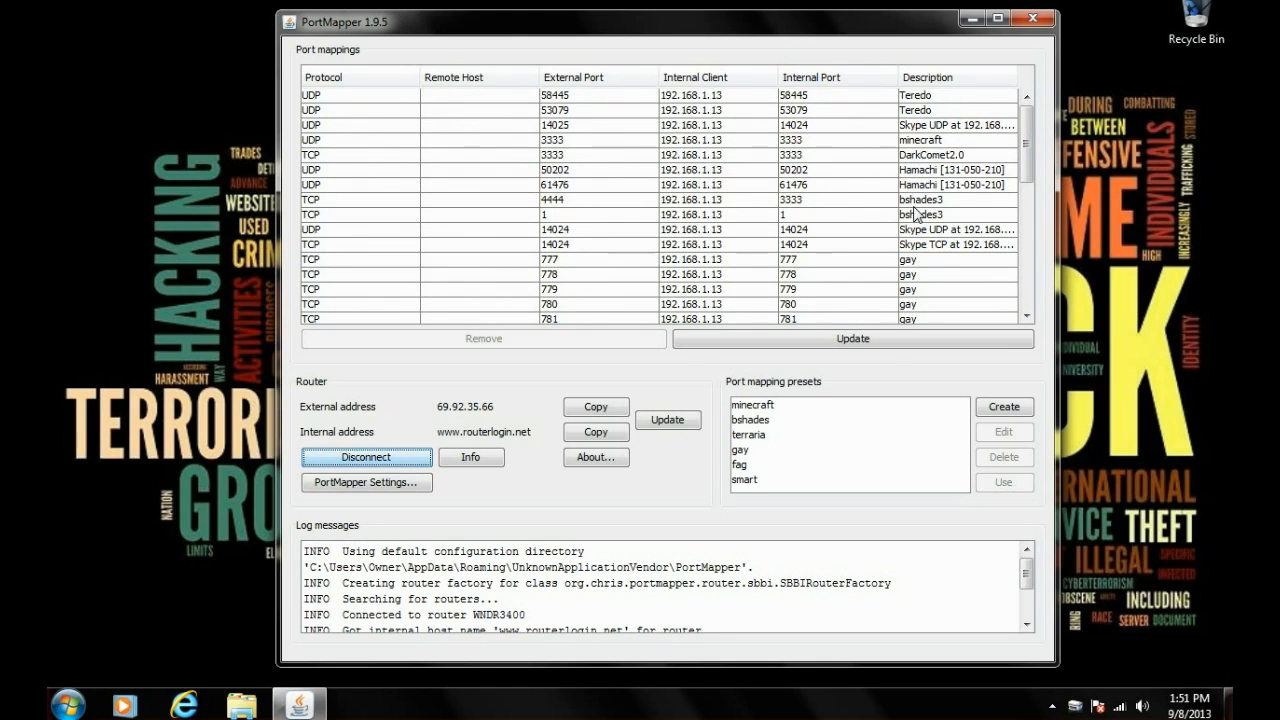
left_click(802, 200)
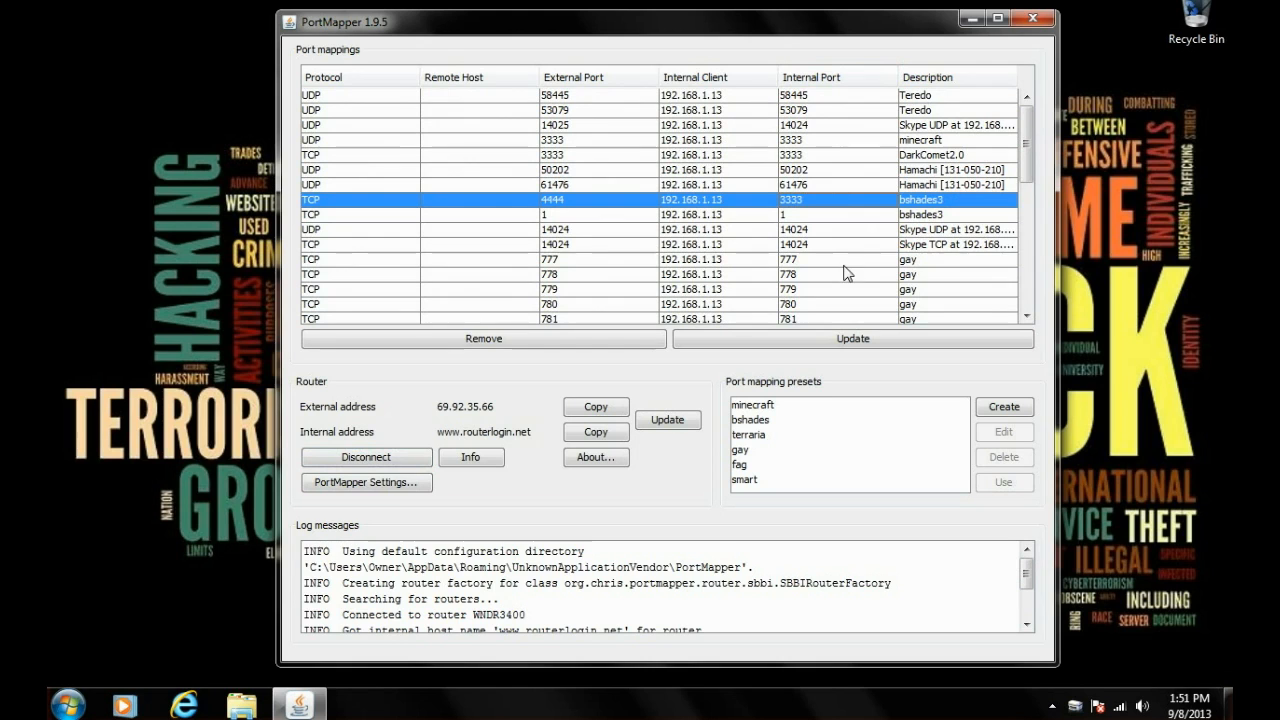
left_click(632, 346)
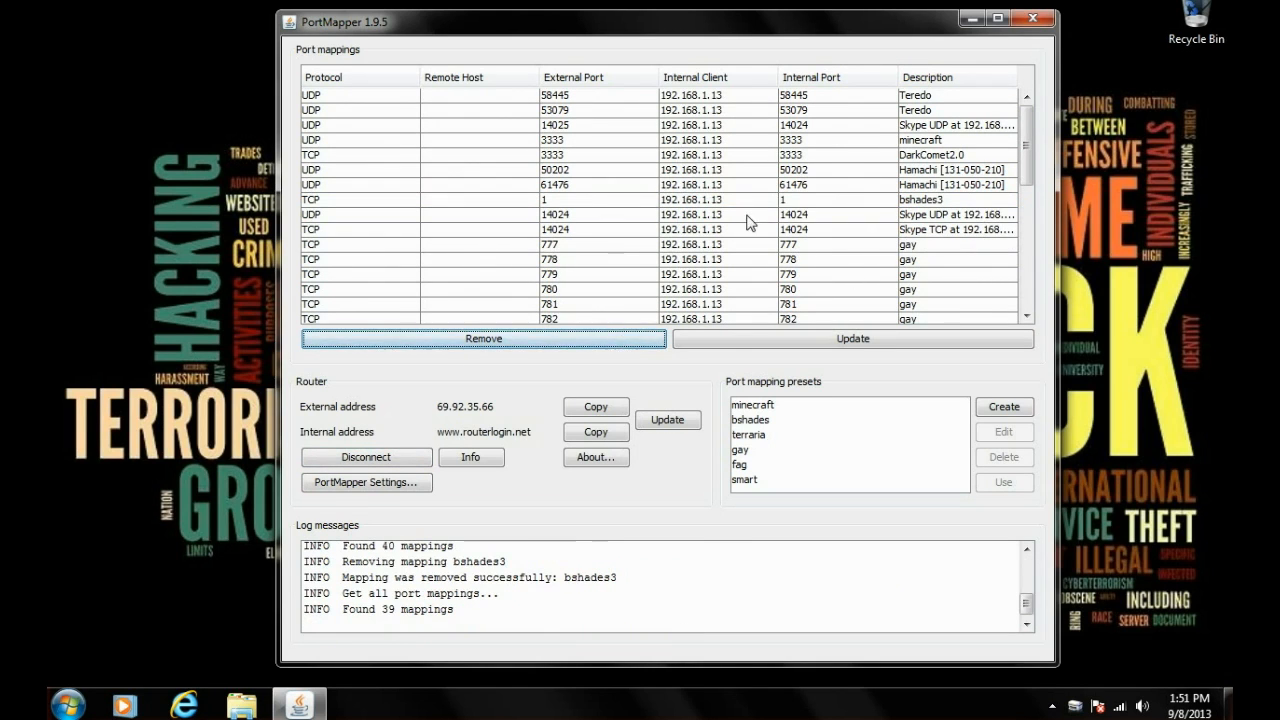
scroll(1012, 265, "down", 8)
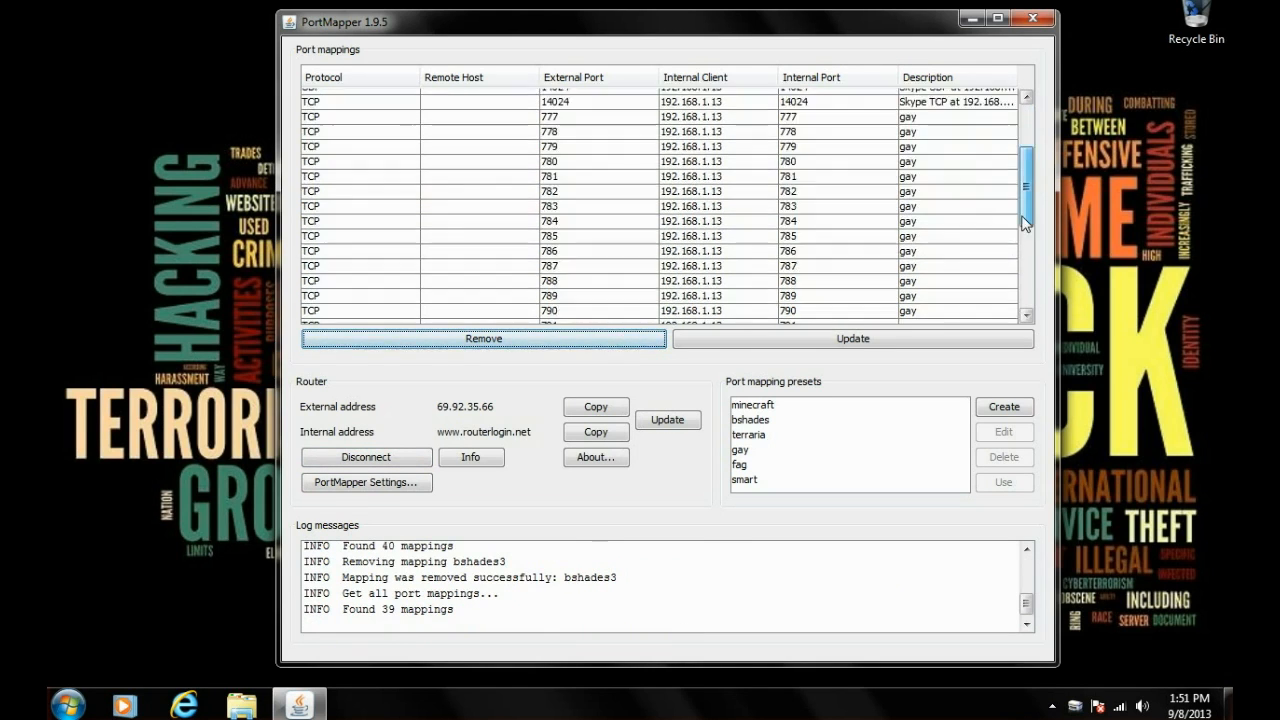
scroll(1015, 291, "up", 8)
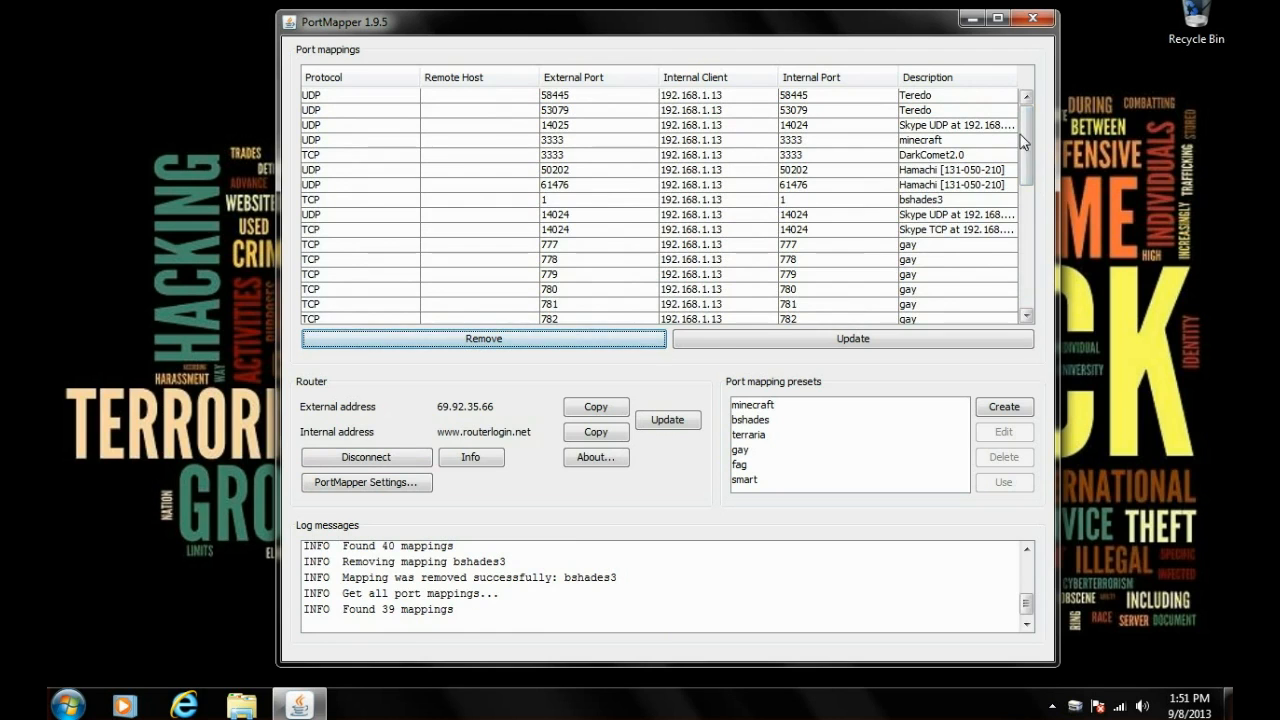
left_click_drag(1023, 140, 1012, 104)
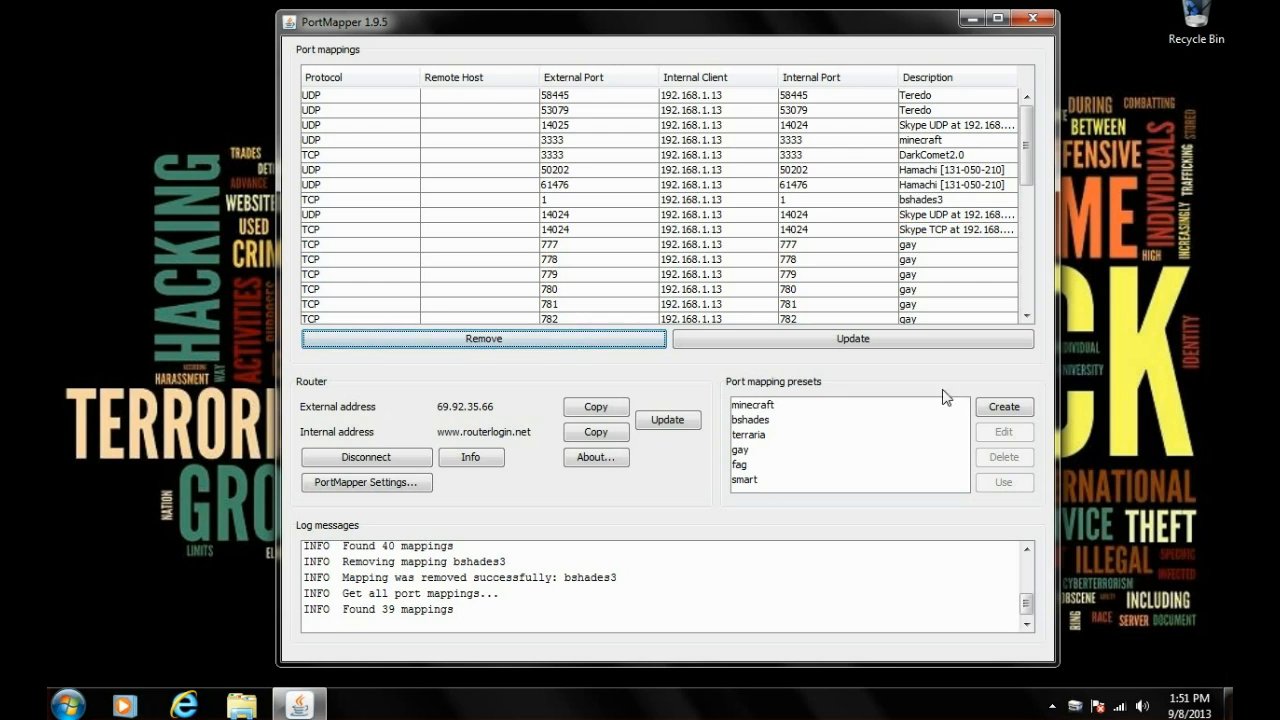
Create a new port mapping preset with the description "jahnsmart", leaving the remote host empty
left_click(990, 409)
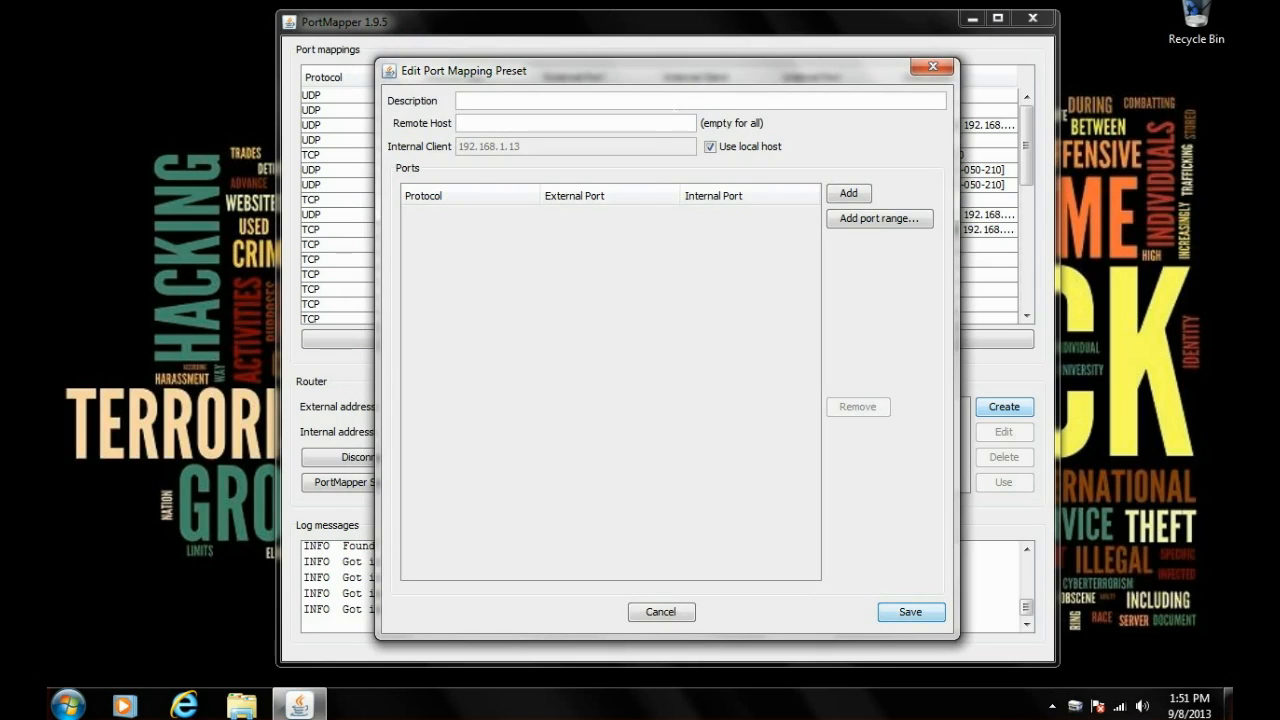
type("jahnsmart")
key("Tab")
Toggle the preset's Use local host option, leaving it off so the internal client is editable
left_click(709, 148)
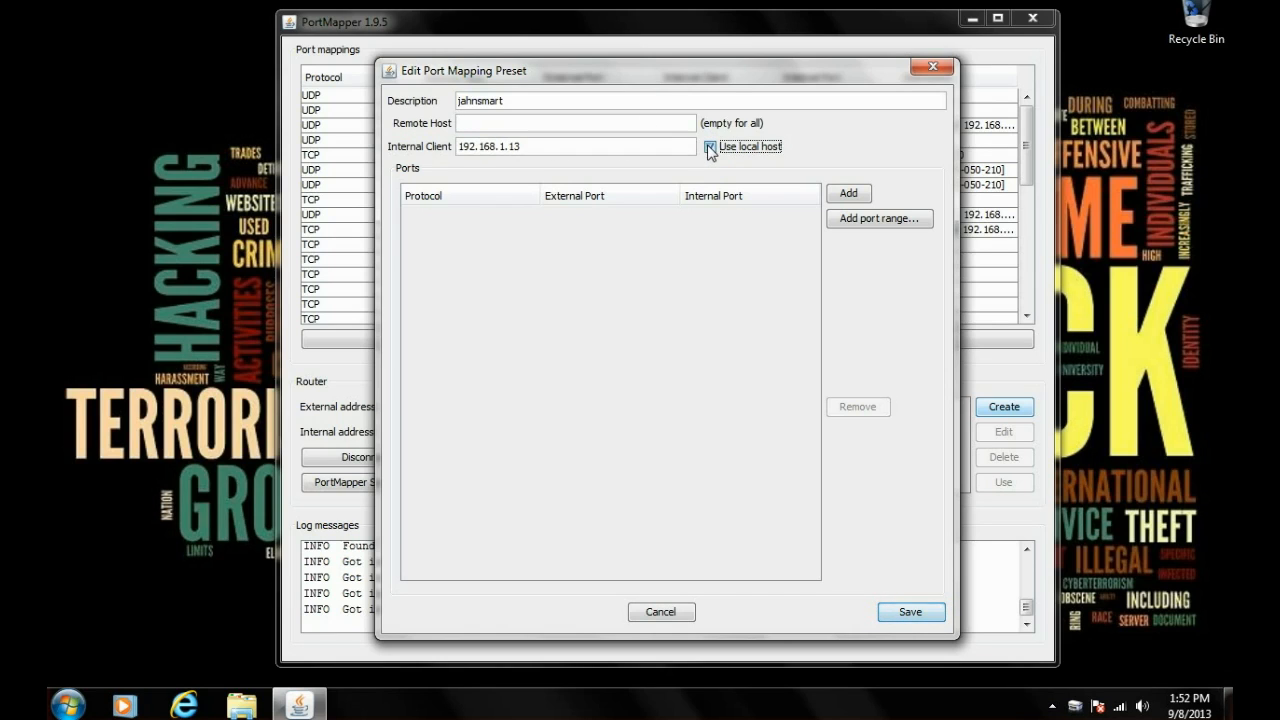
left_click(709, 148)
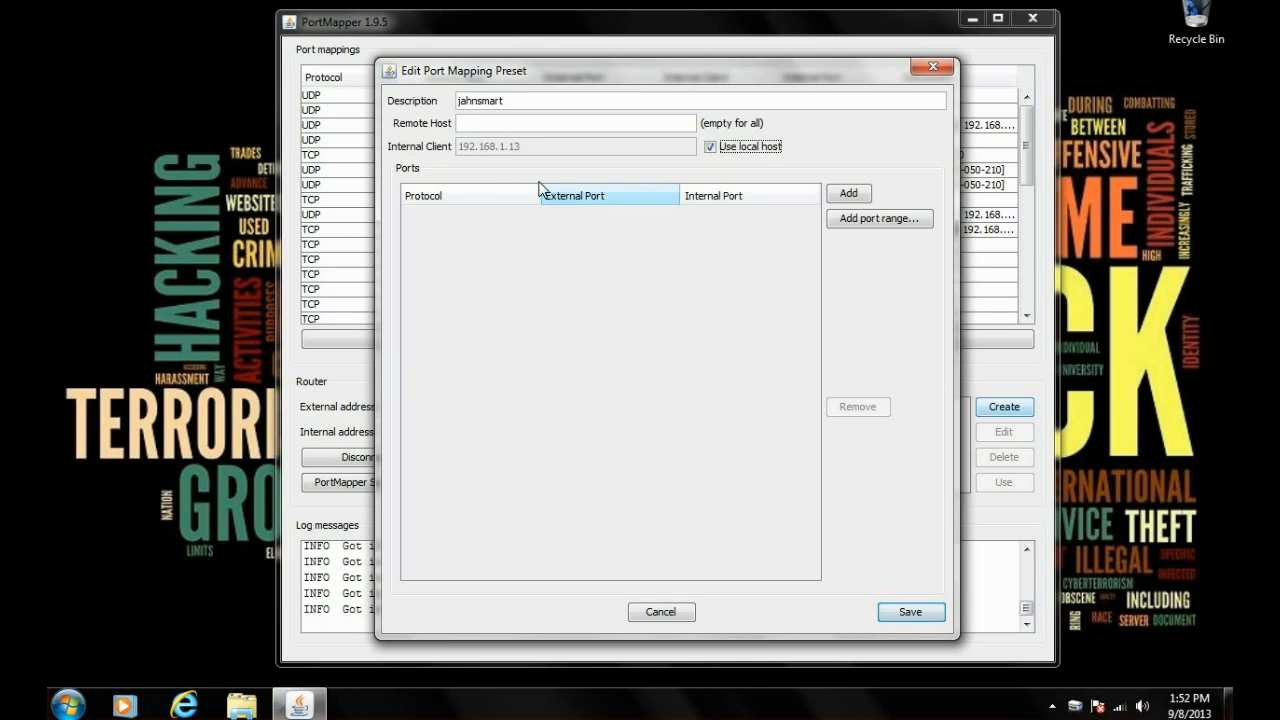
left_click_drag(645, 76, 655, 71)
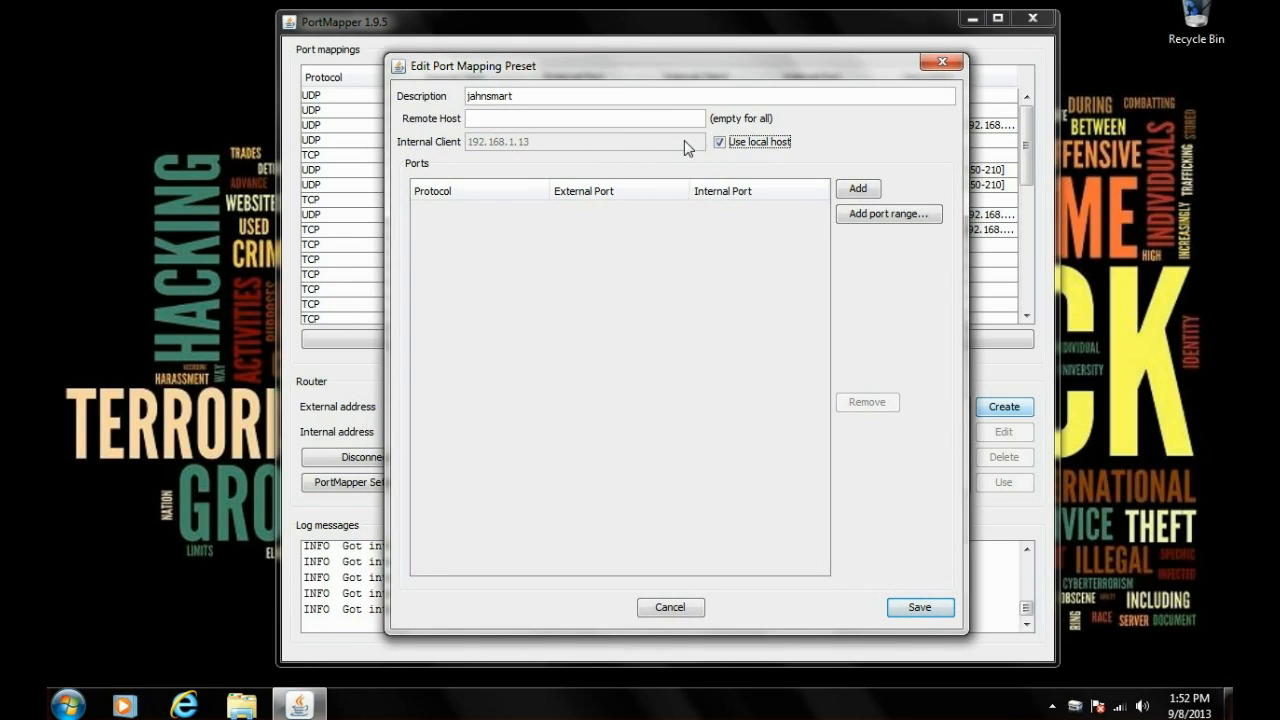
left_click(720, 143)
left_click(720, 143)
left_click(720, 143)
left_click(720, 143)
left_click(720, 143)
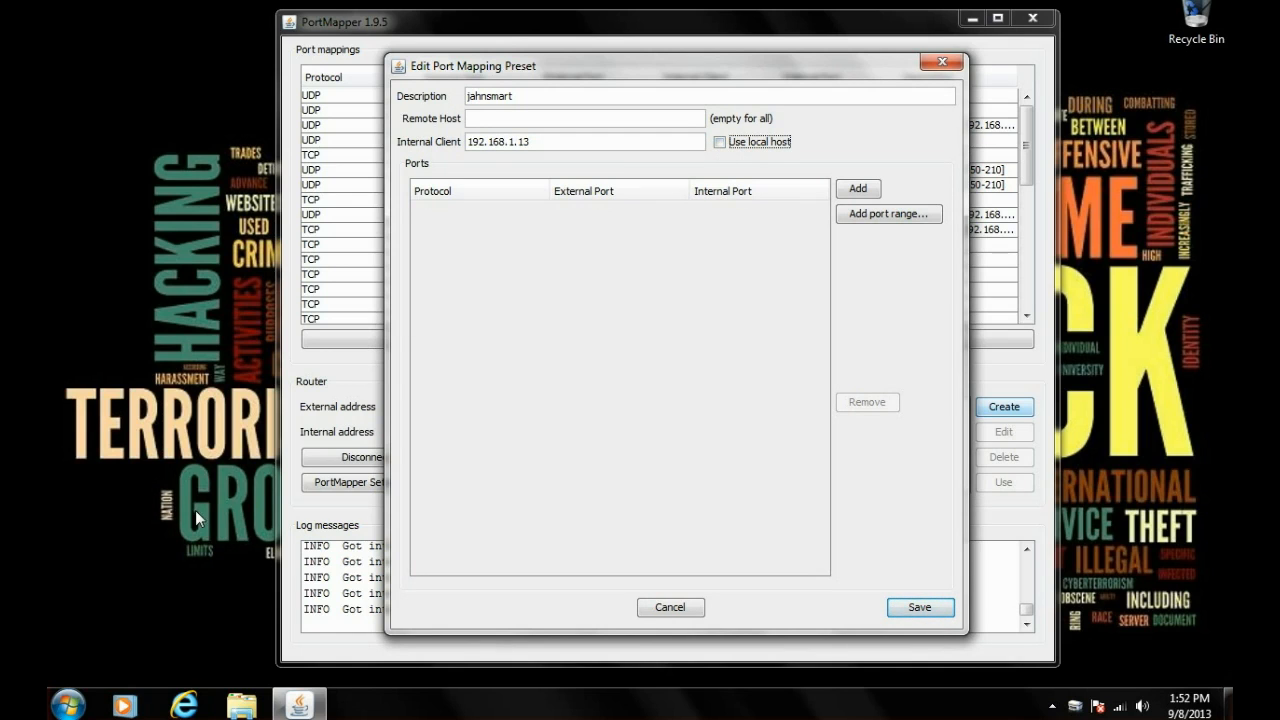
Search the computer for cmd.exe and open a Command Prompt window in front of the preset dialog
left_click(68, 704)
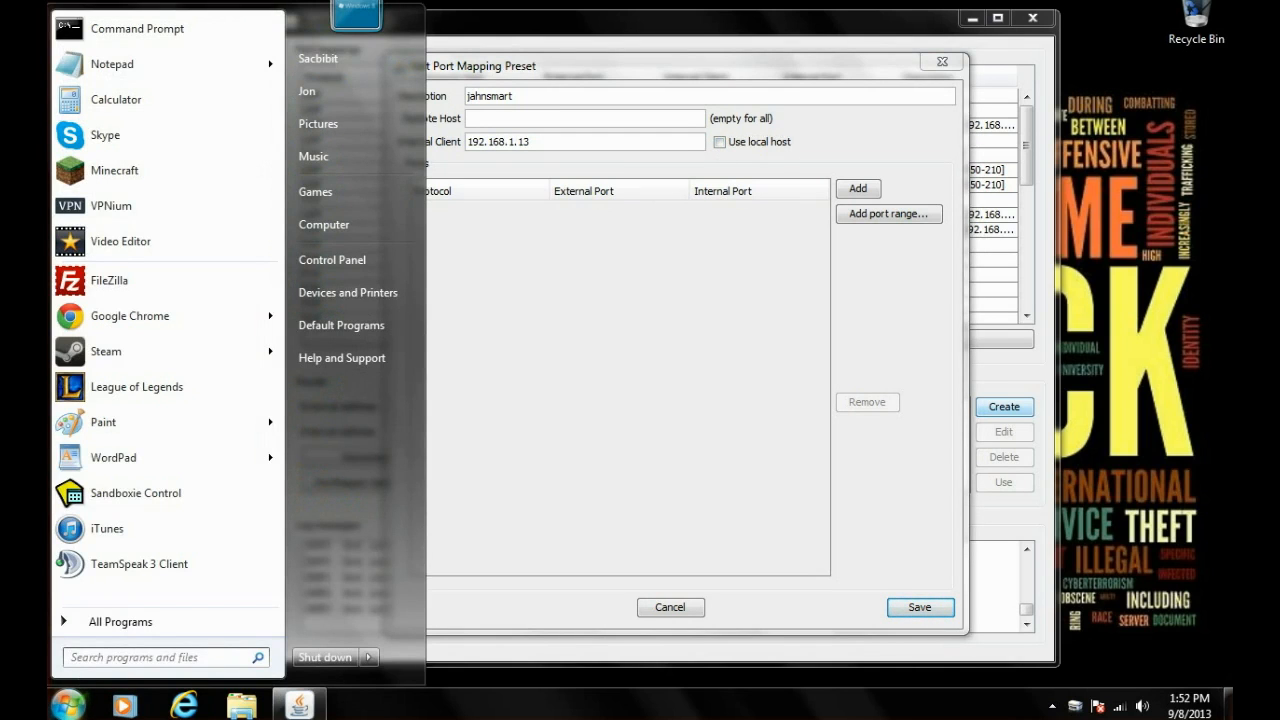
type("cmd.e")
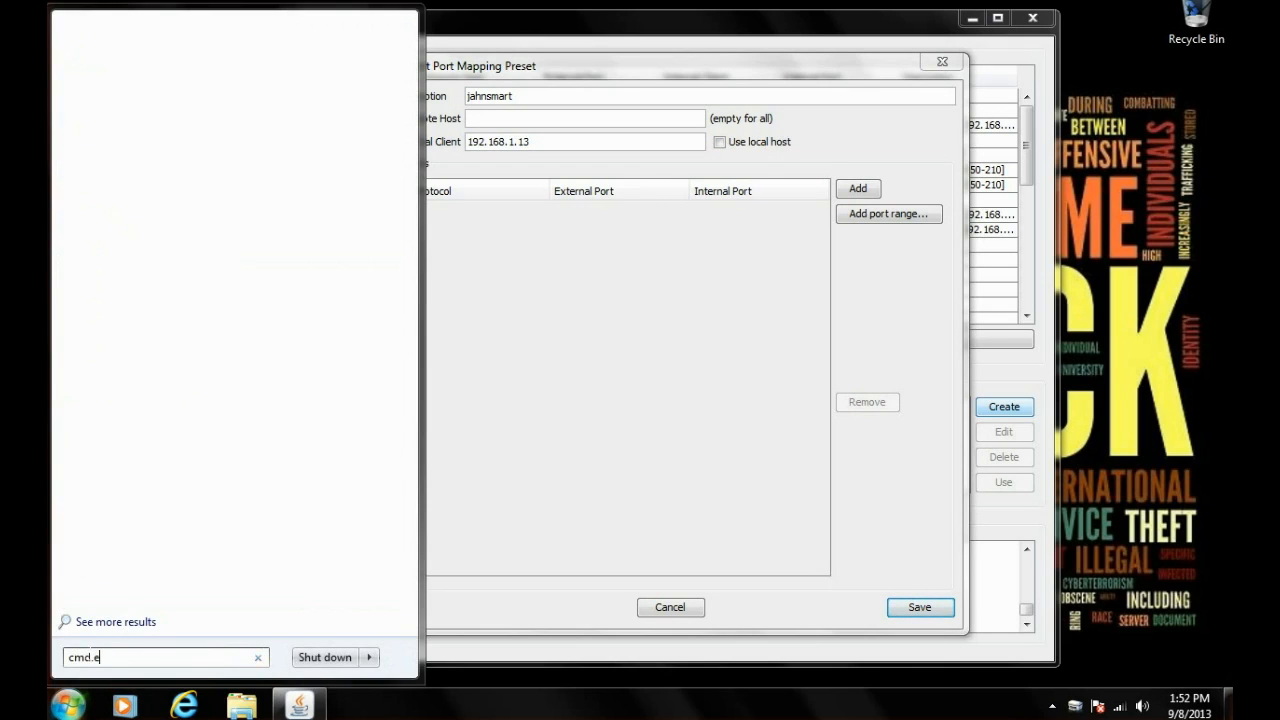
type("x")
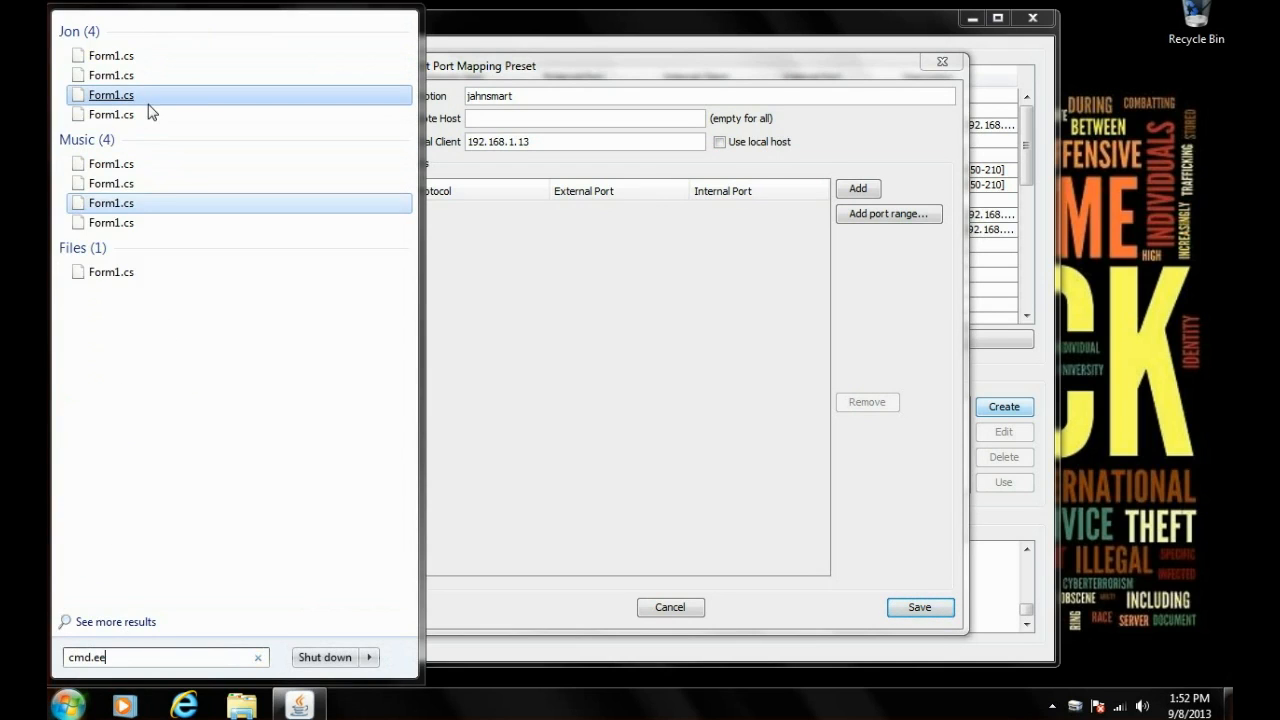
type("e")
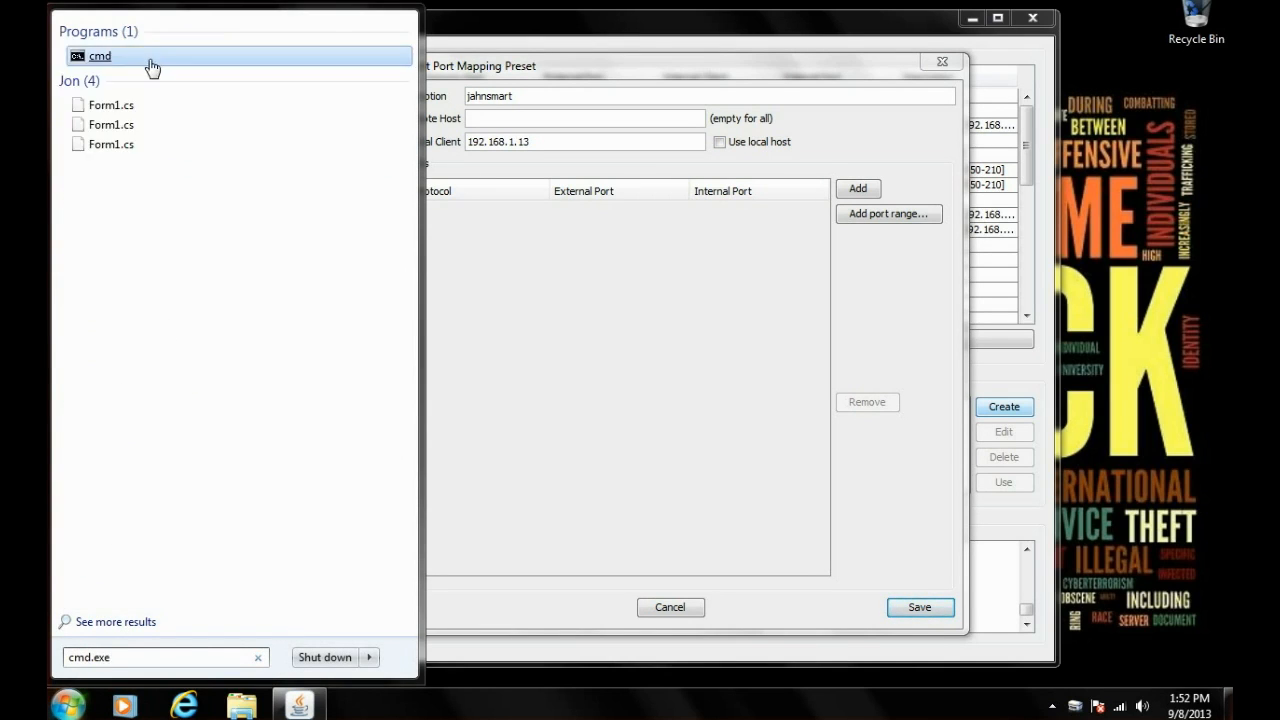
left_click(148, 54)
left_click_drag(417, 45, 655, 278)
Run ipconfig to look up the wireless adapter's IPv4 address, and close the Command Prompt
type("iponcif")
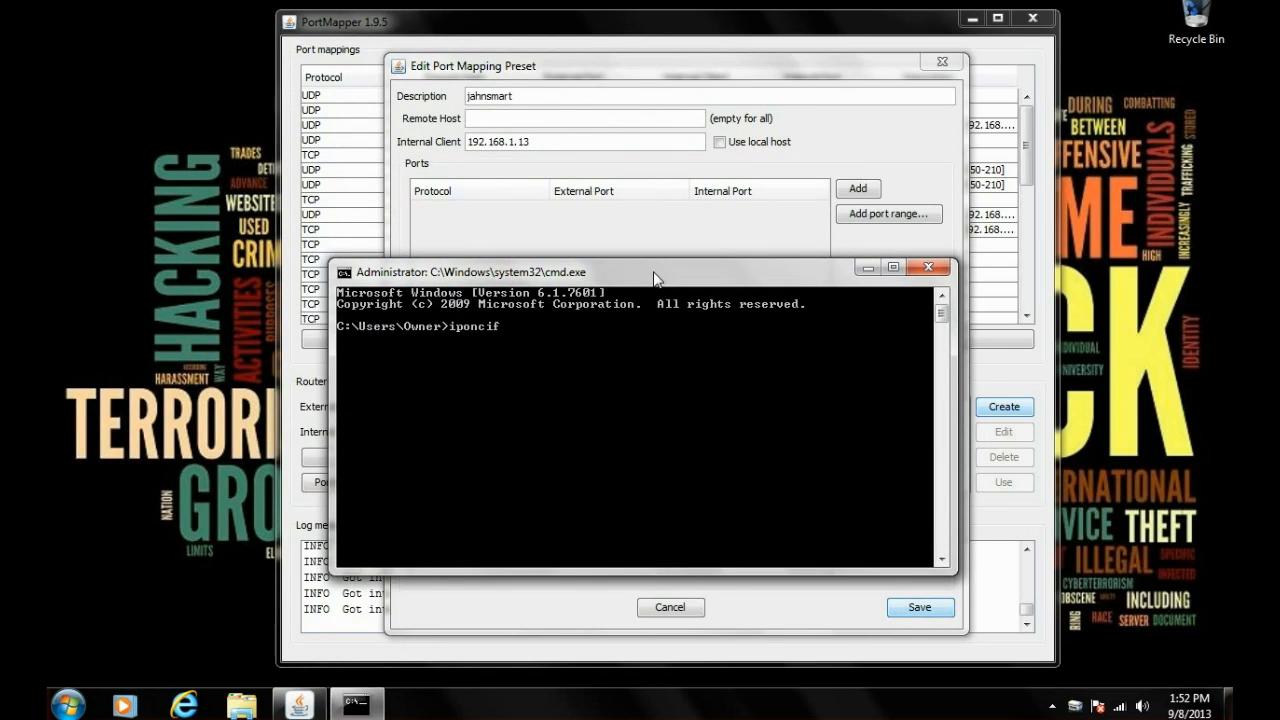
key("BackSpace")
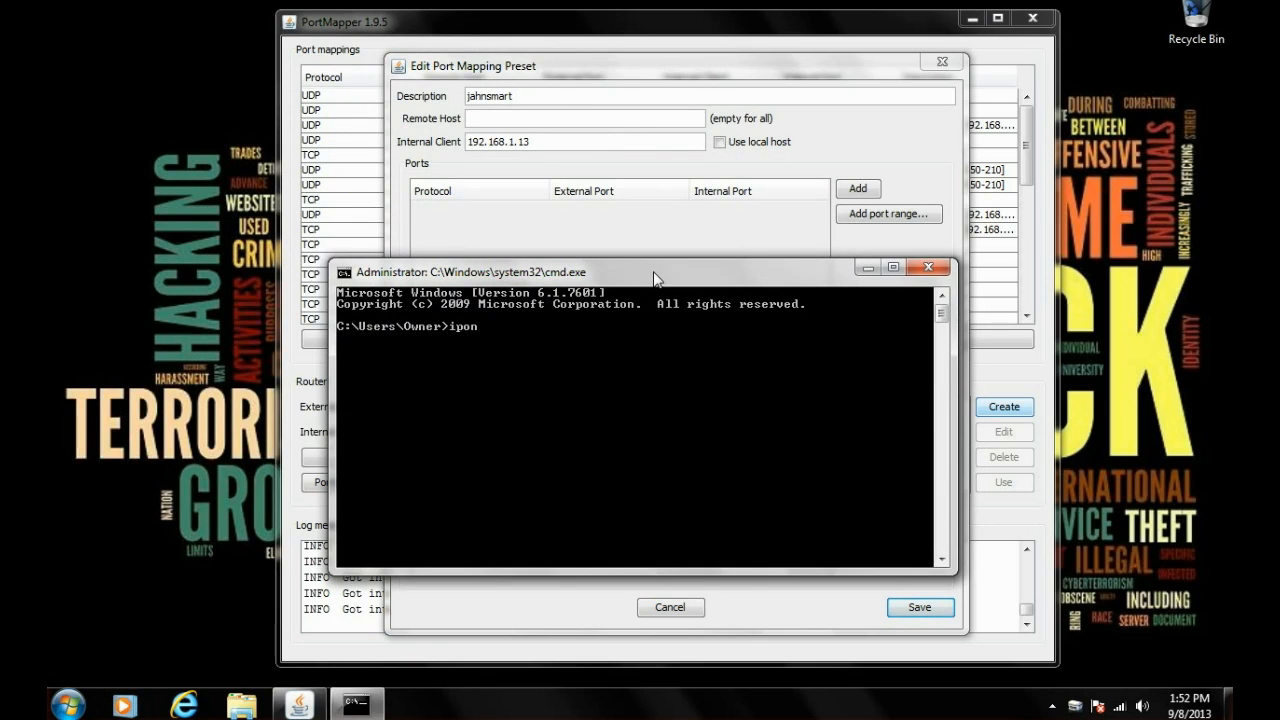
type("fig")
key("Return")
left_click_drag(940, 374, 938, 322)
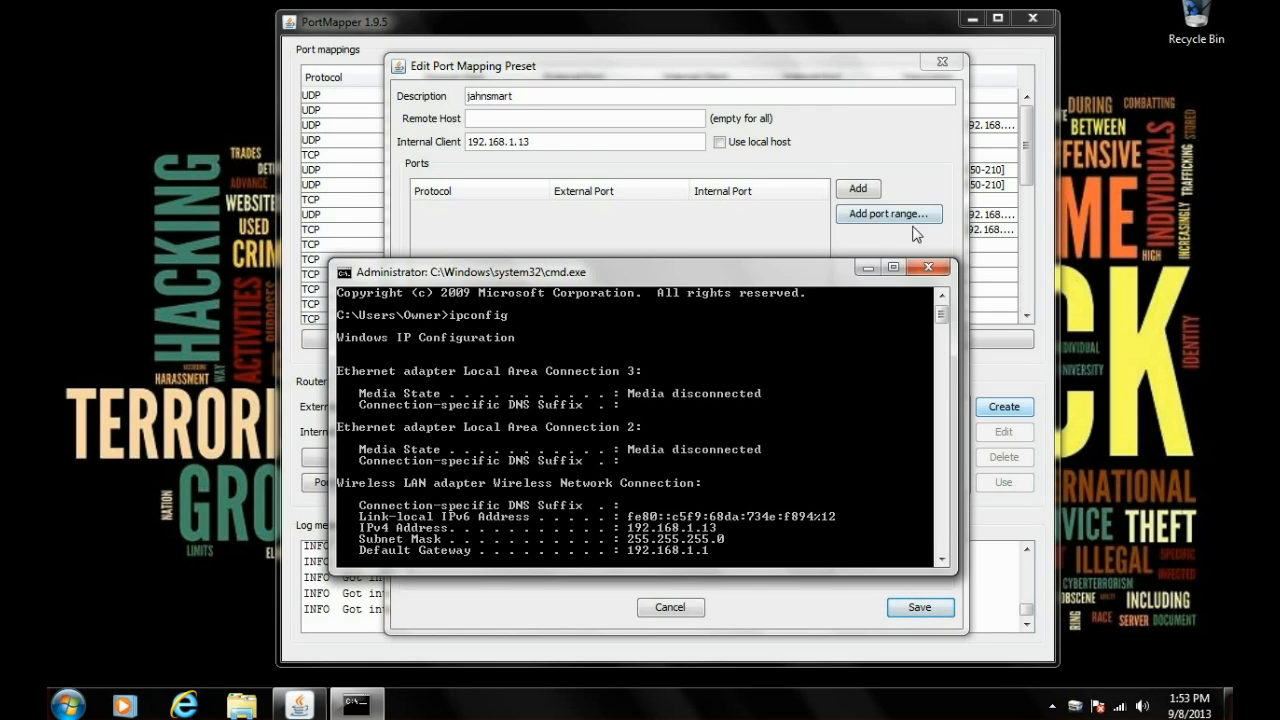
left_click(926, 267)
Turn on Use local host for the preset and add one port entry to its ports
left_click(720, 143)
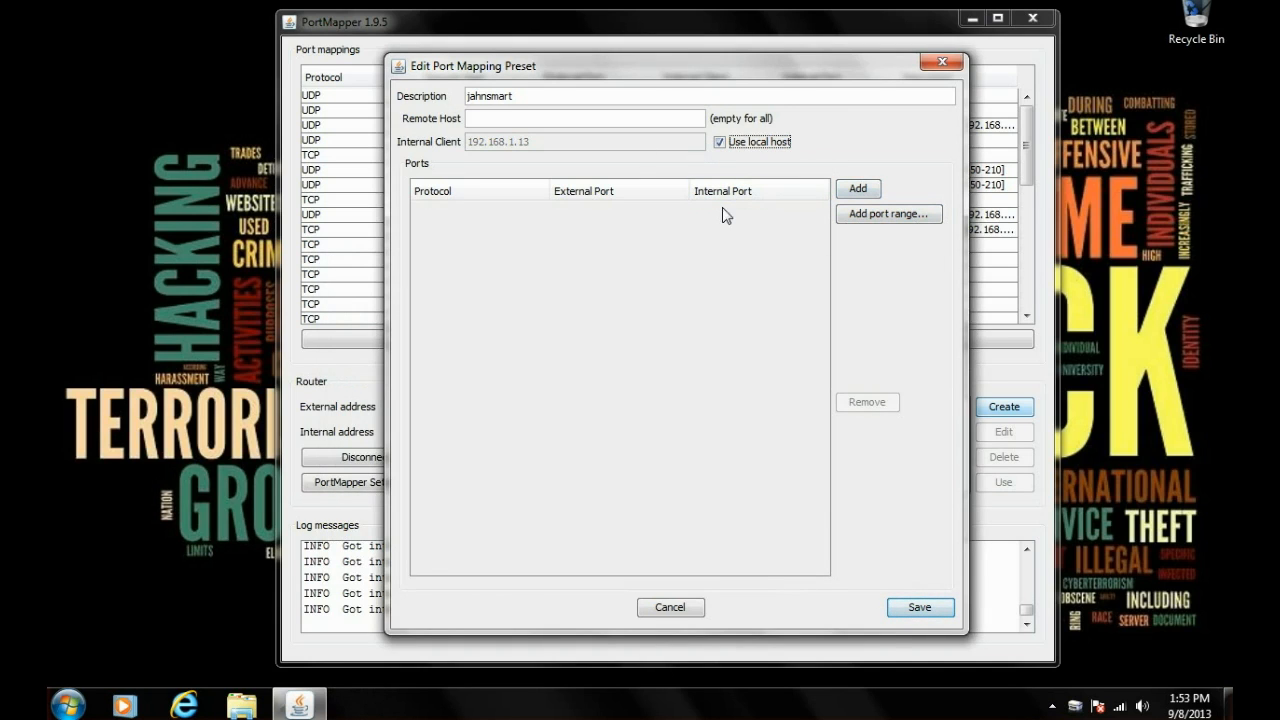
left_click_drag(743, 69, 755, 56)
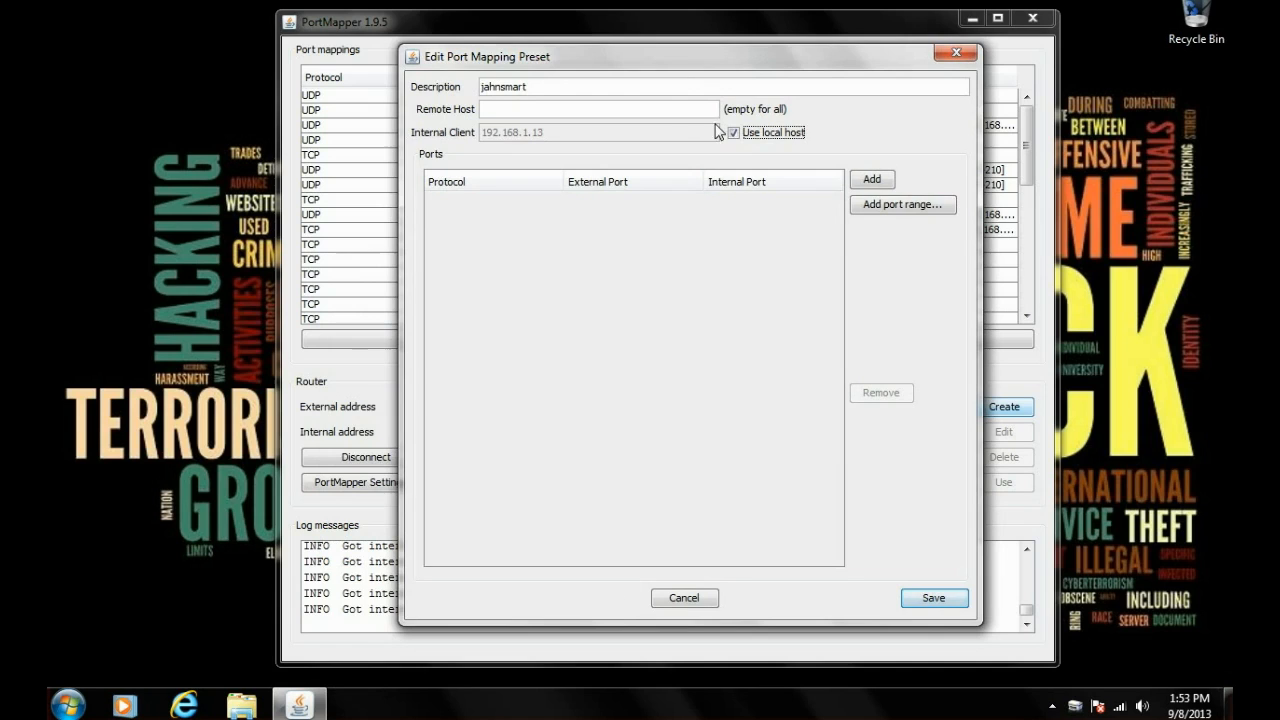
left_click(872, 188)
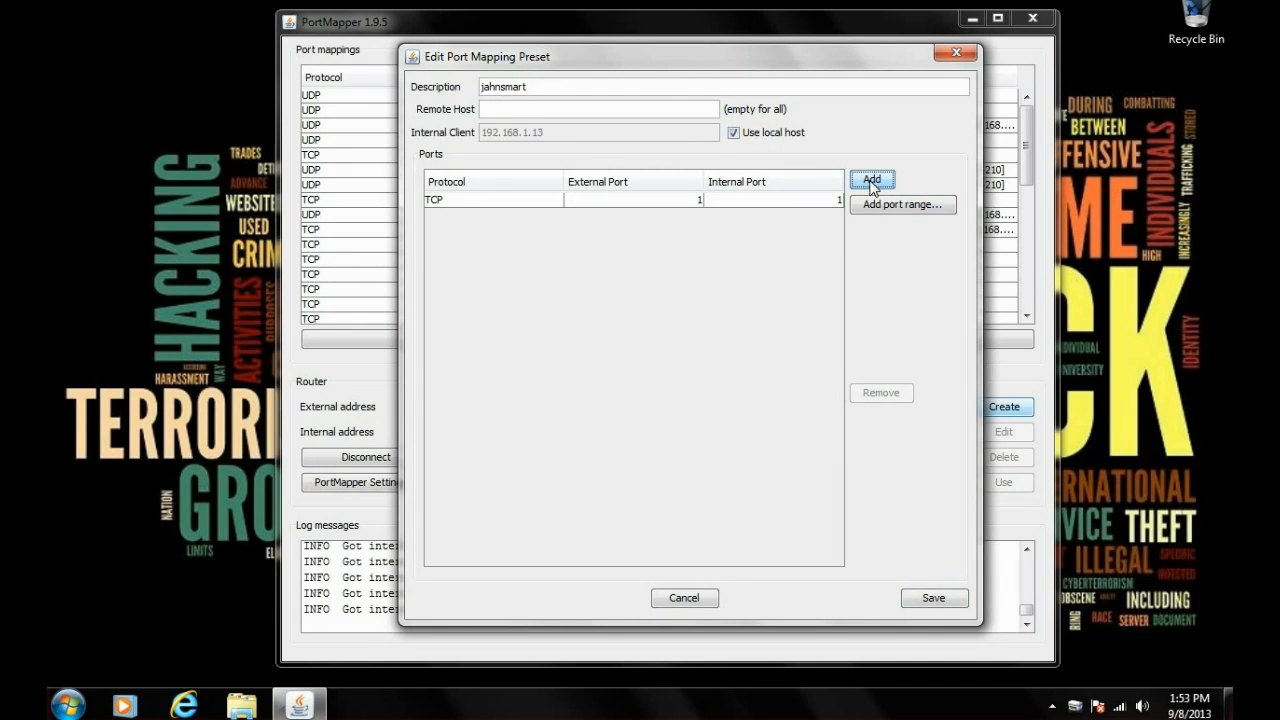
Choose TCP as the protocol of the preset's port entry
left_click(533, 200)
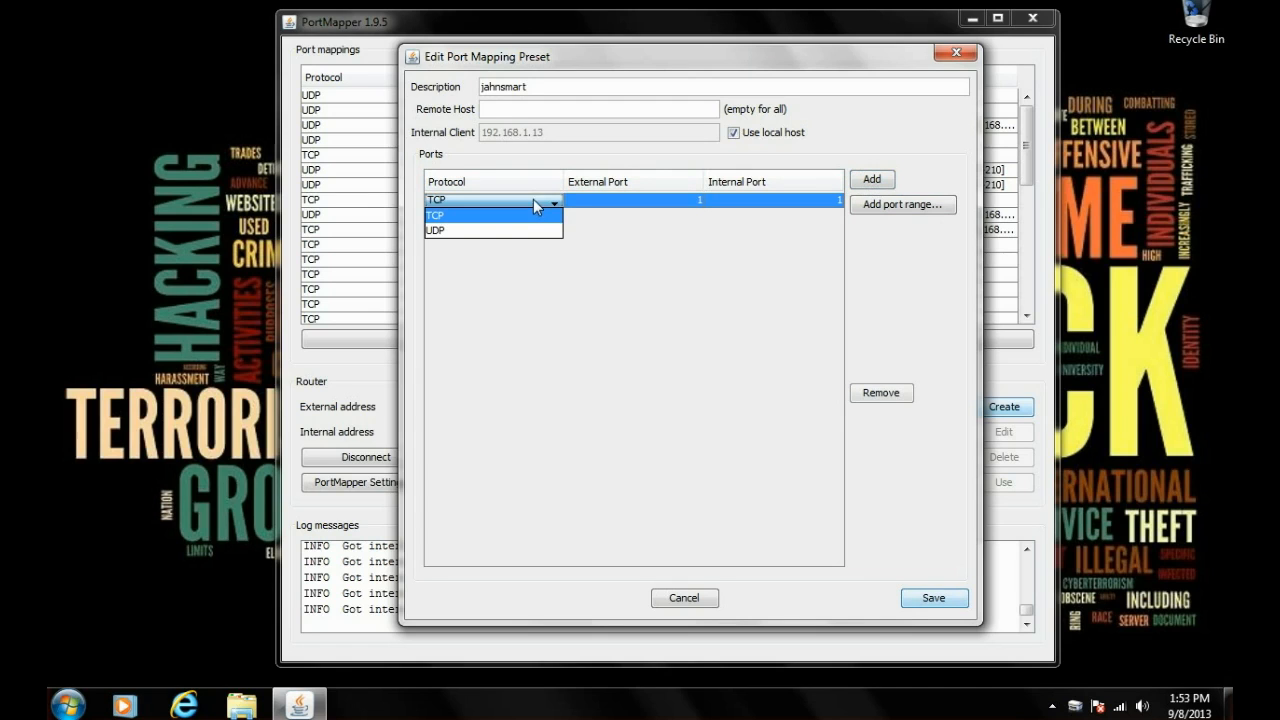
left_click(521, 215)
left_click(530, 198)
left_click(524, 214)
left_click(540, 205)
left_click(536, 216)
left_click(537, 205)
left_click(540, 215)
left_click(541, 205)
left_click(538, 215)
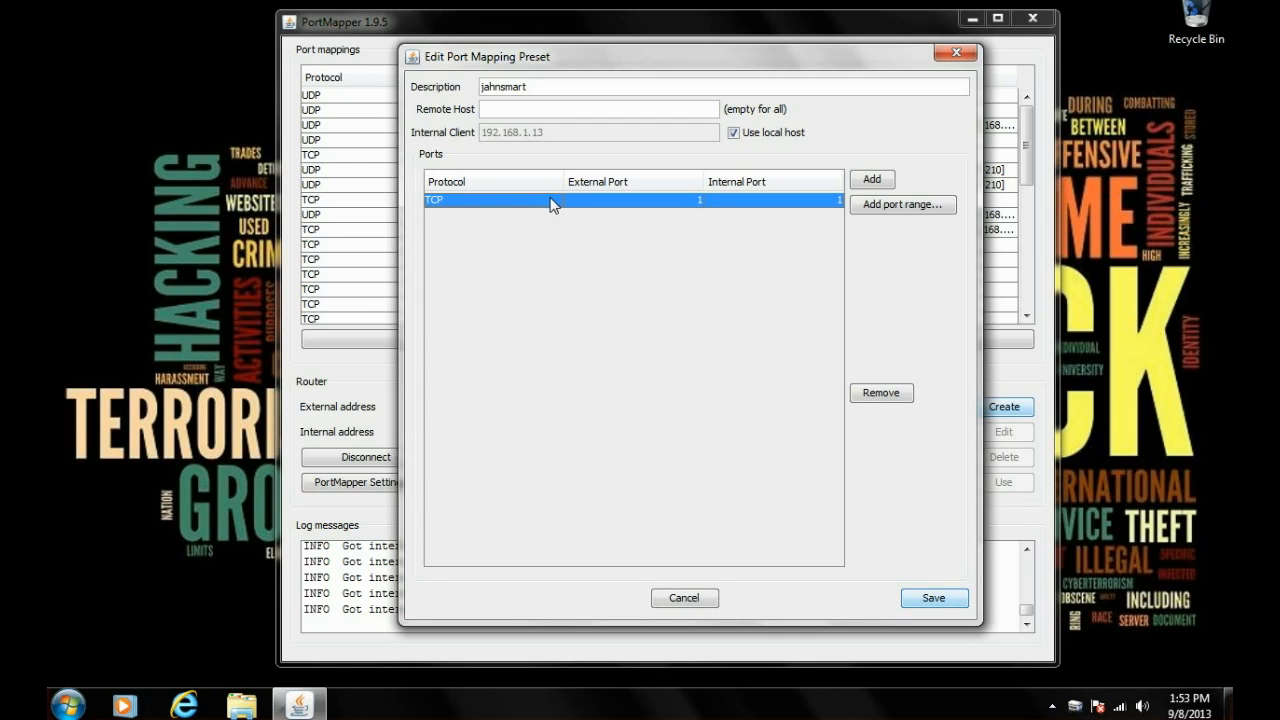
left_click_drag(563, 57, 579, 67)
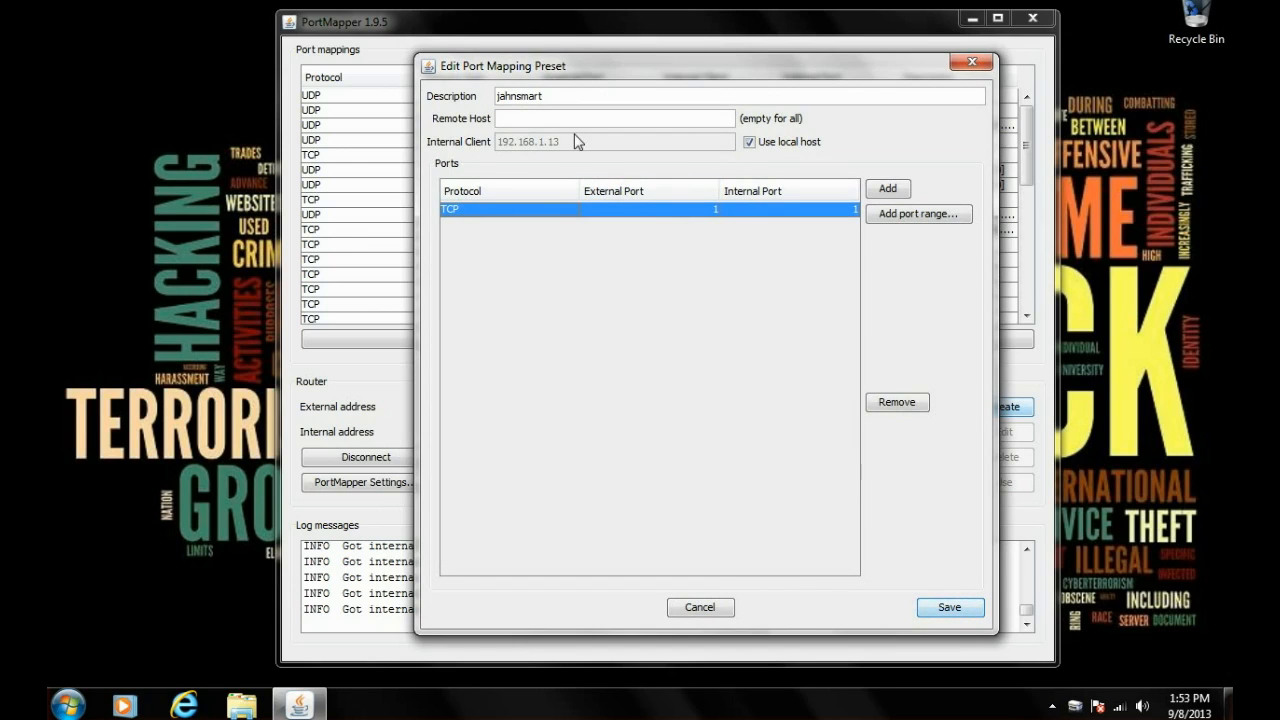
left_click_drag(628, 80, 677, 63)
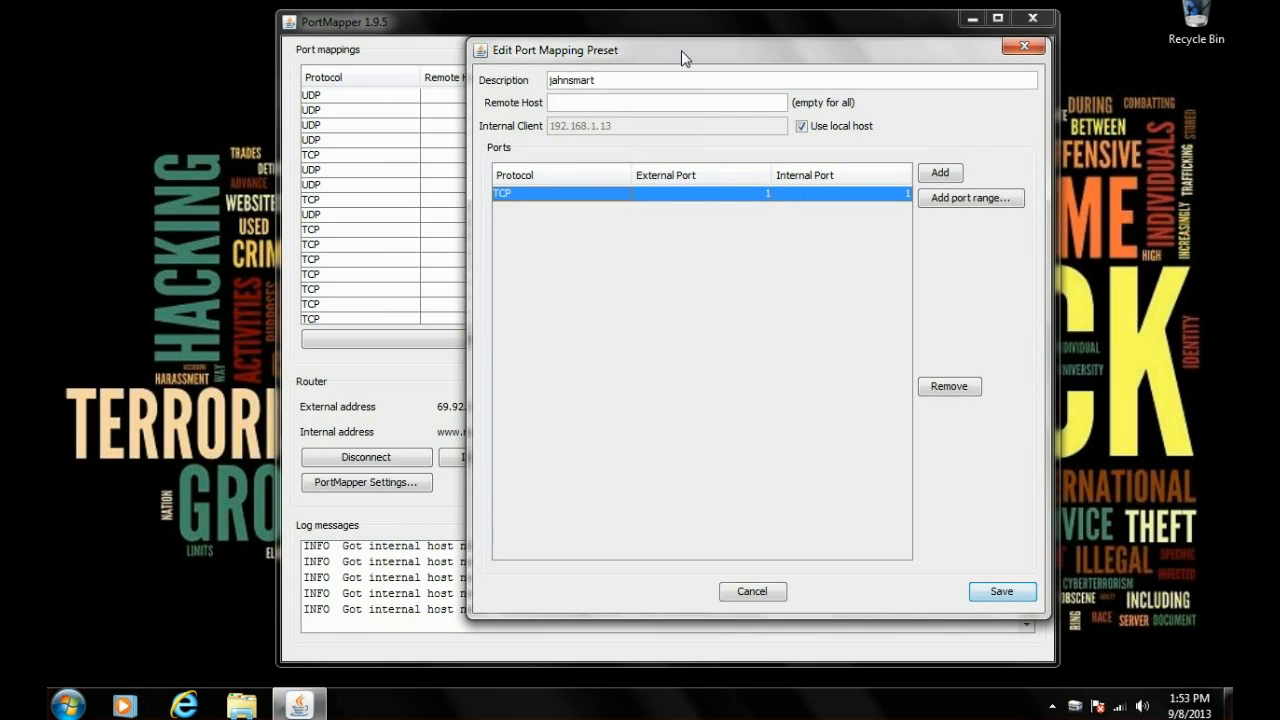
left_click_drag(681, 50, 599, 69)
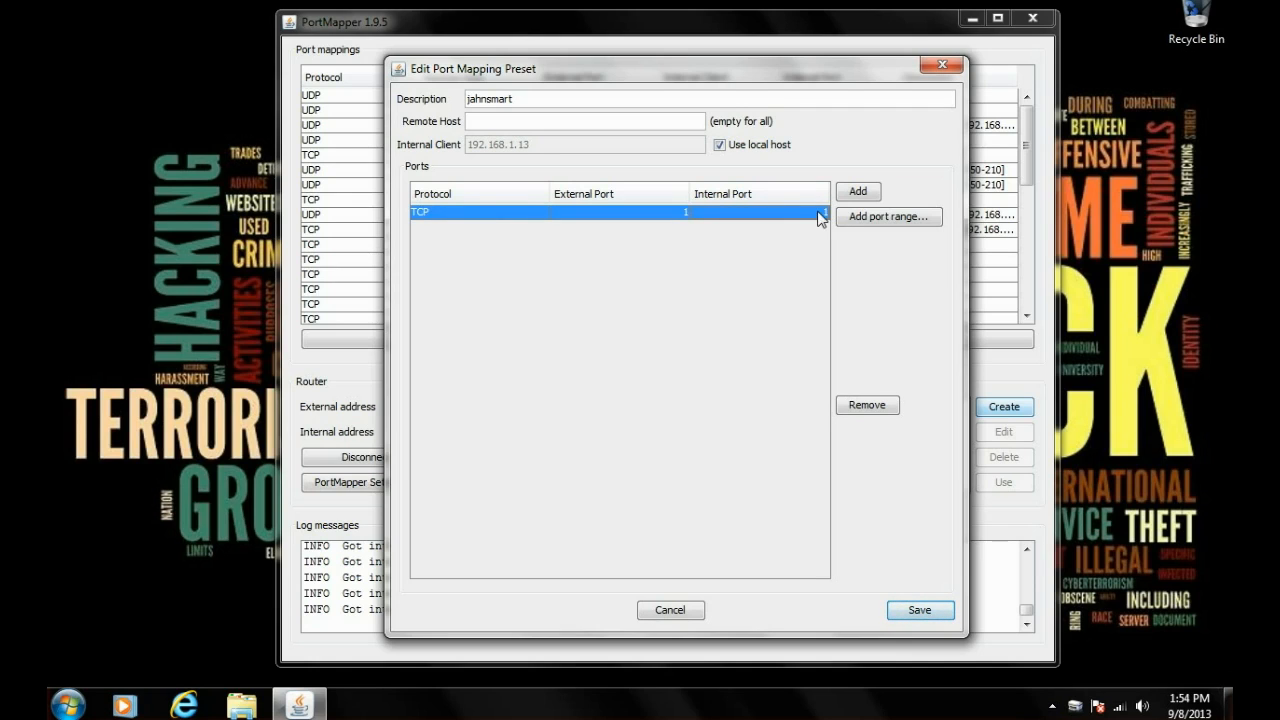
Set the internal port of the TCP entry to 3333
double_click(823, 214)
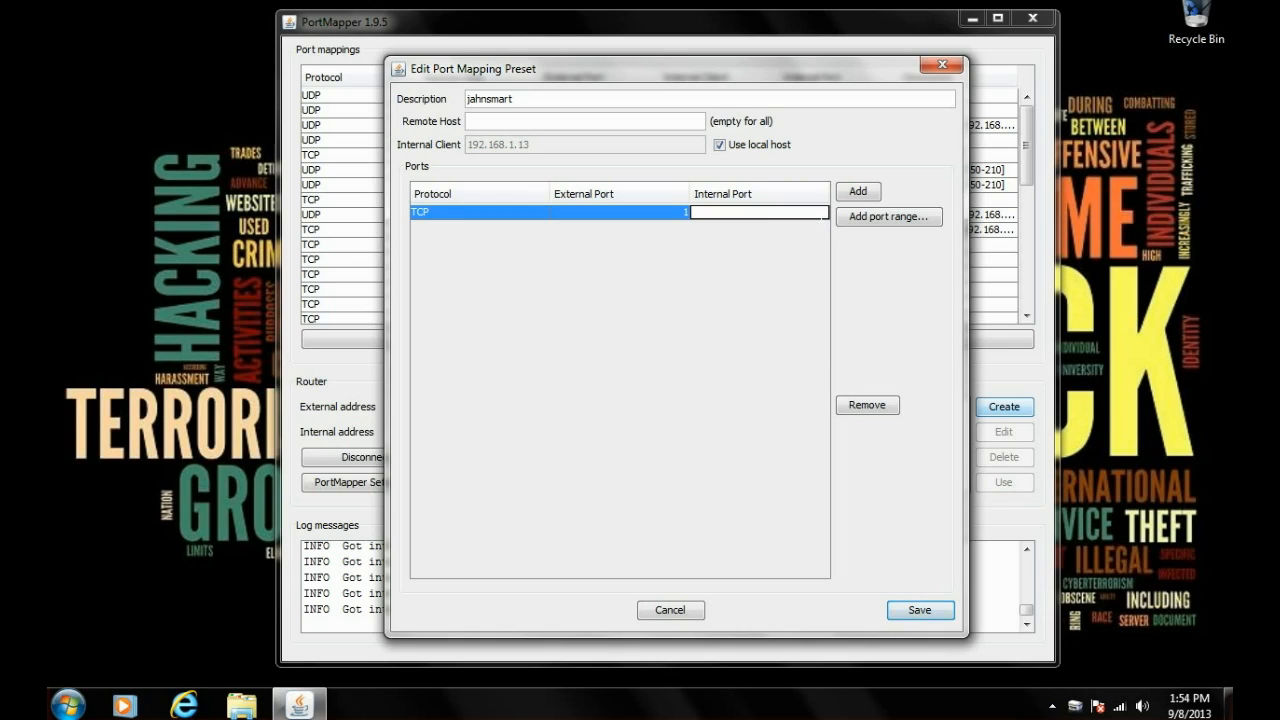
type("33")
left_click(683, 213)
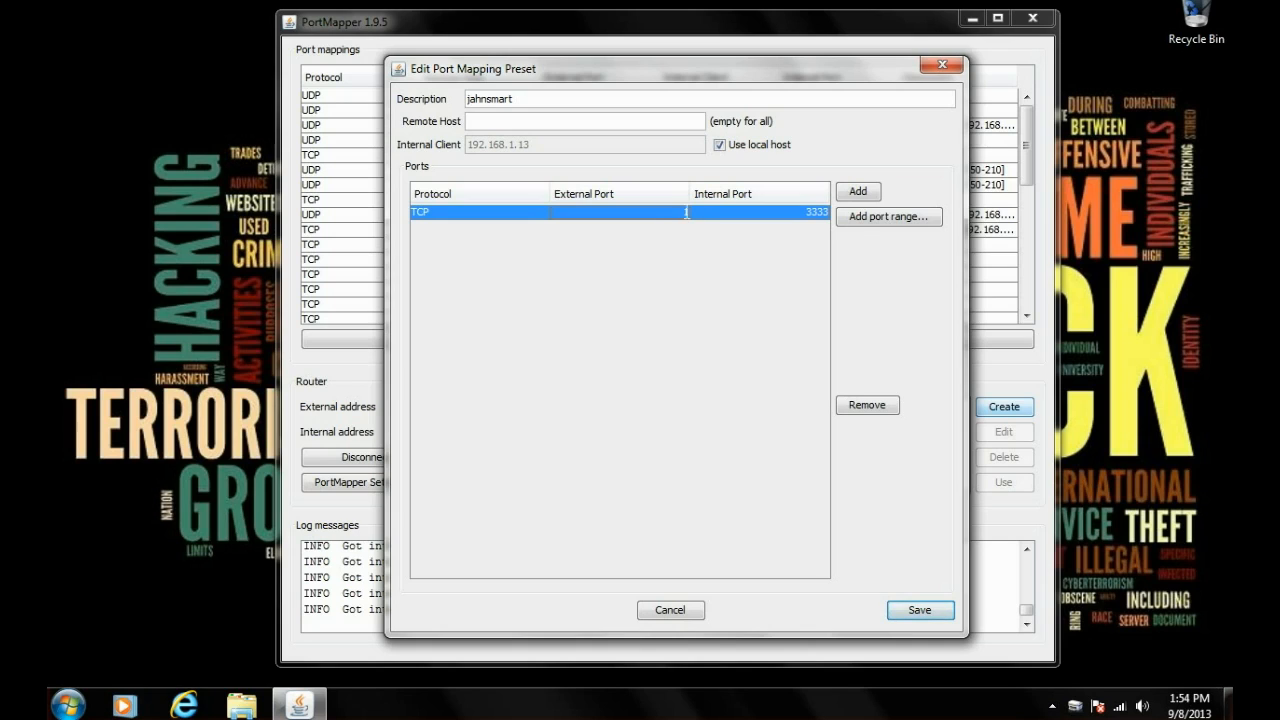
Set the external port of the TCP entry to 4444 and save the jahnsmart preset
double_click(686, 212)
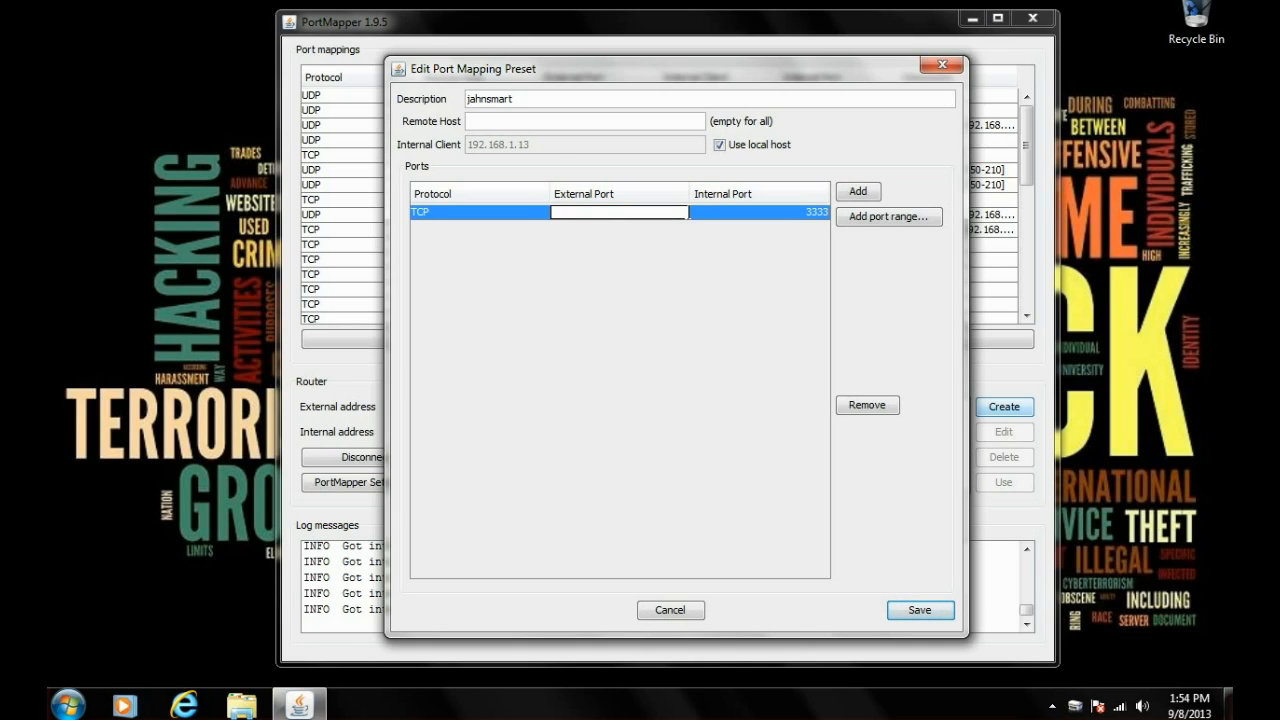
type("4444")
left_click_drag(737, 63, 731, 77)
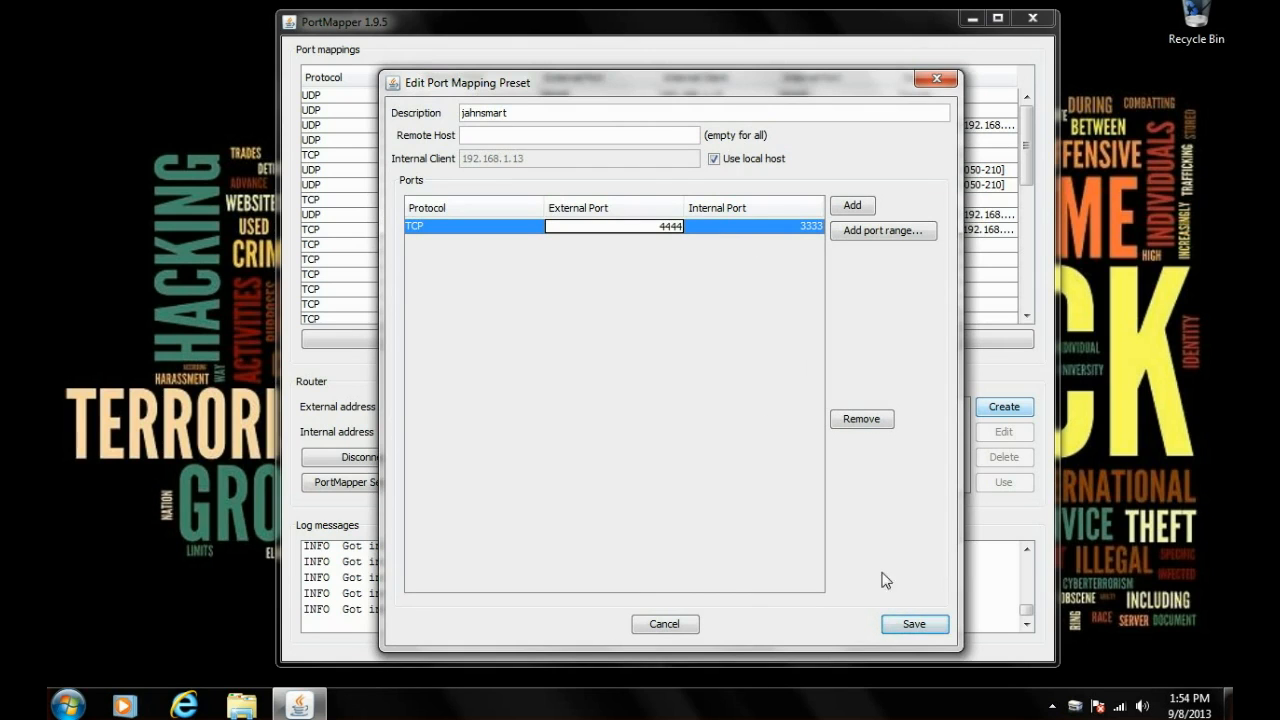
left_click(895, 622)
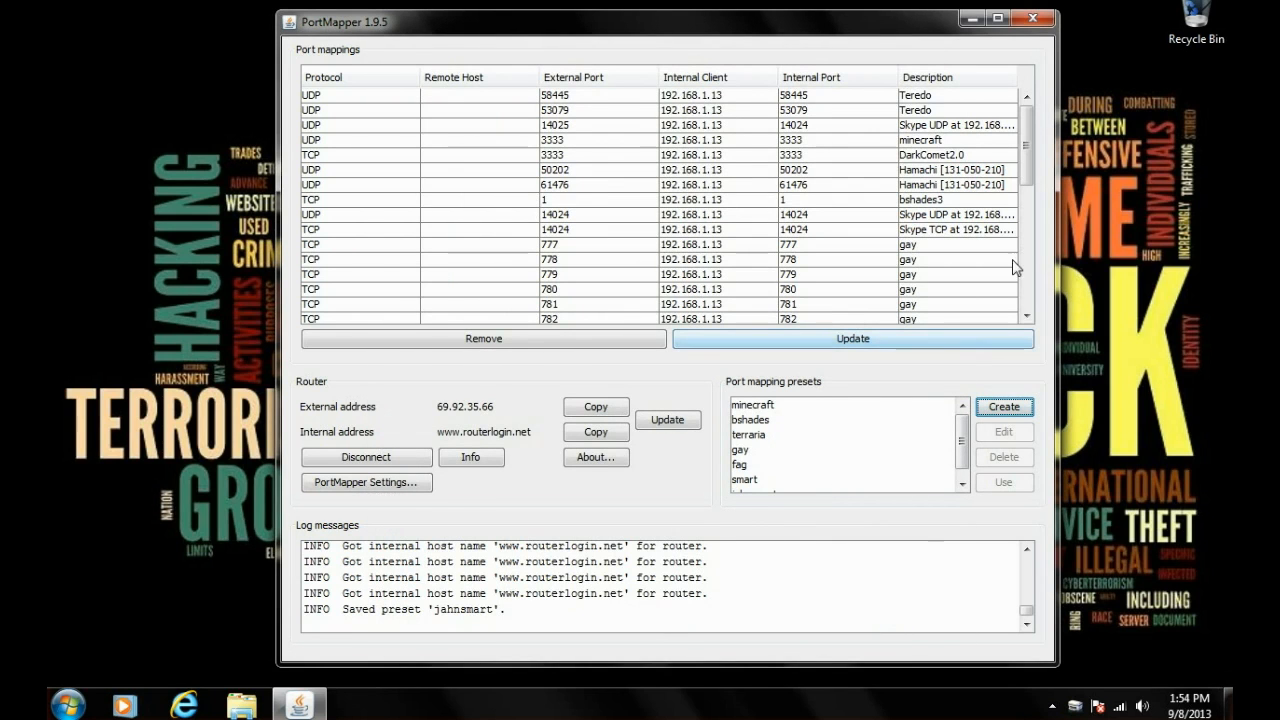
Apply the jahnsmart preset to the router and check its entry among the port mappings
left_click_drag(963, 436, 963, 454)
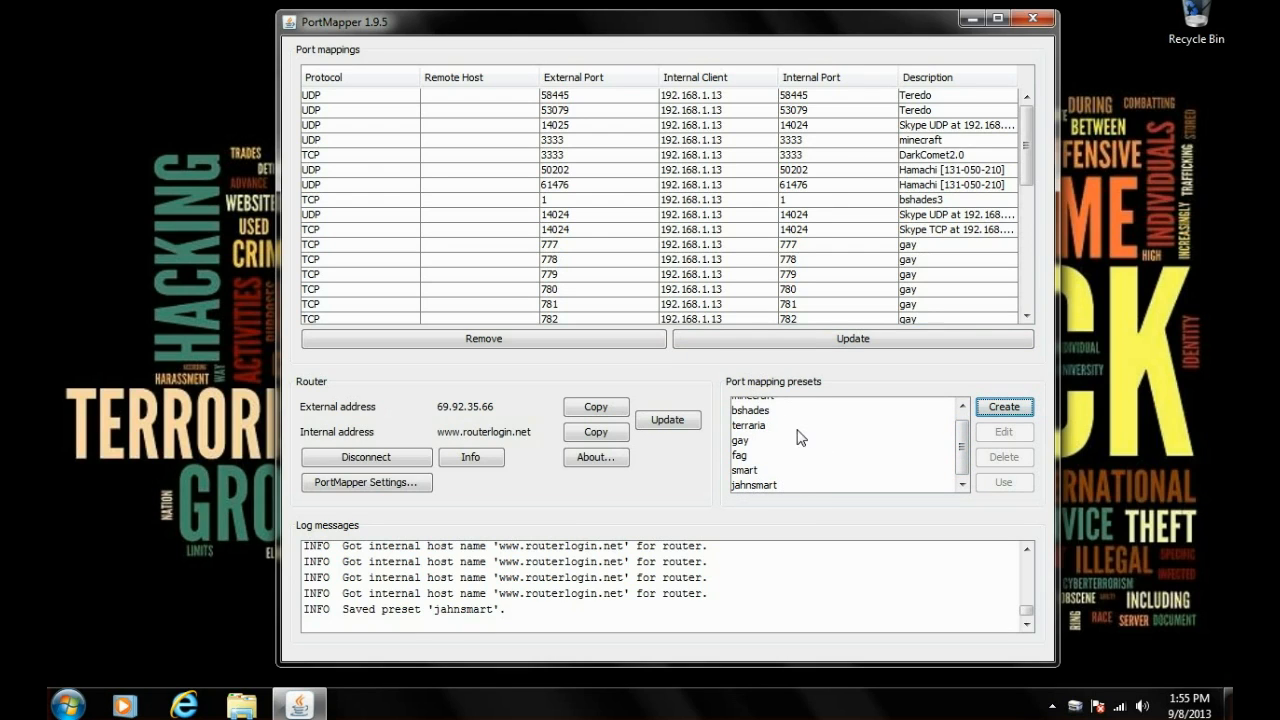
left_click(757, 487)
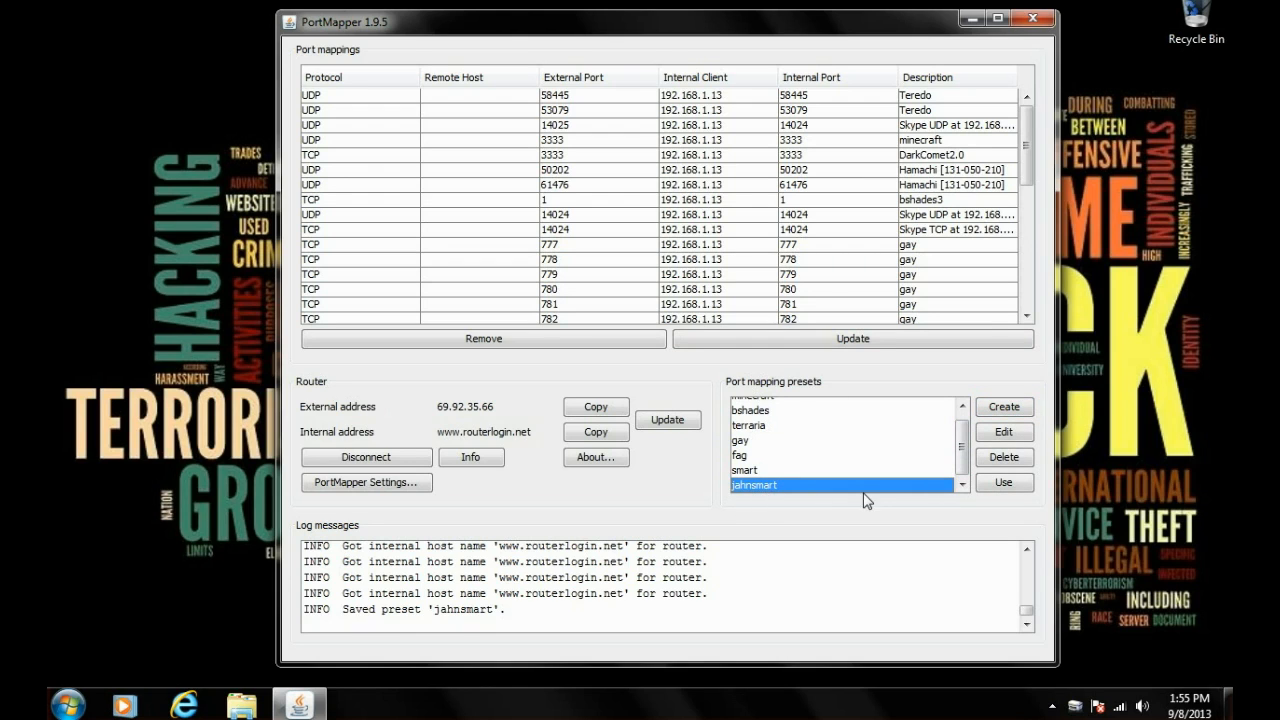
left_click(995, 484)
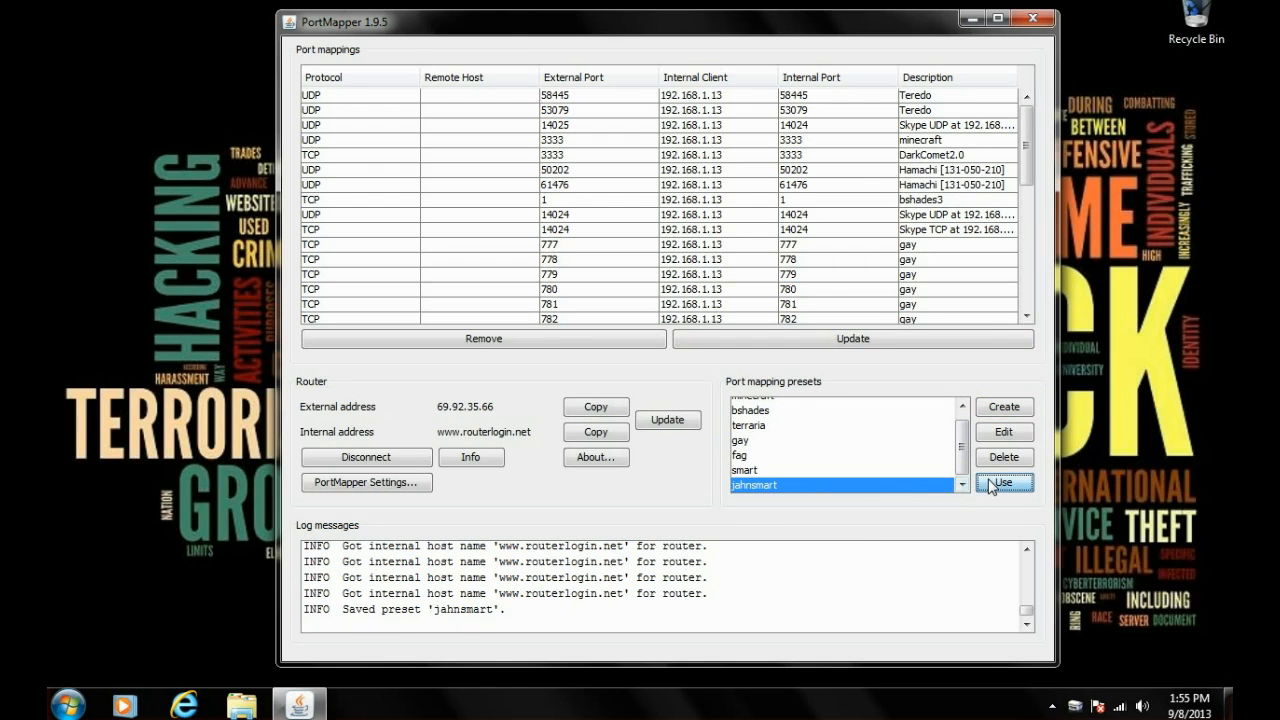
left_click(950, 200)
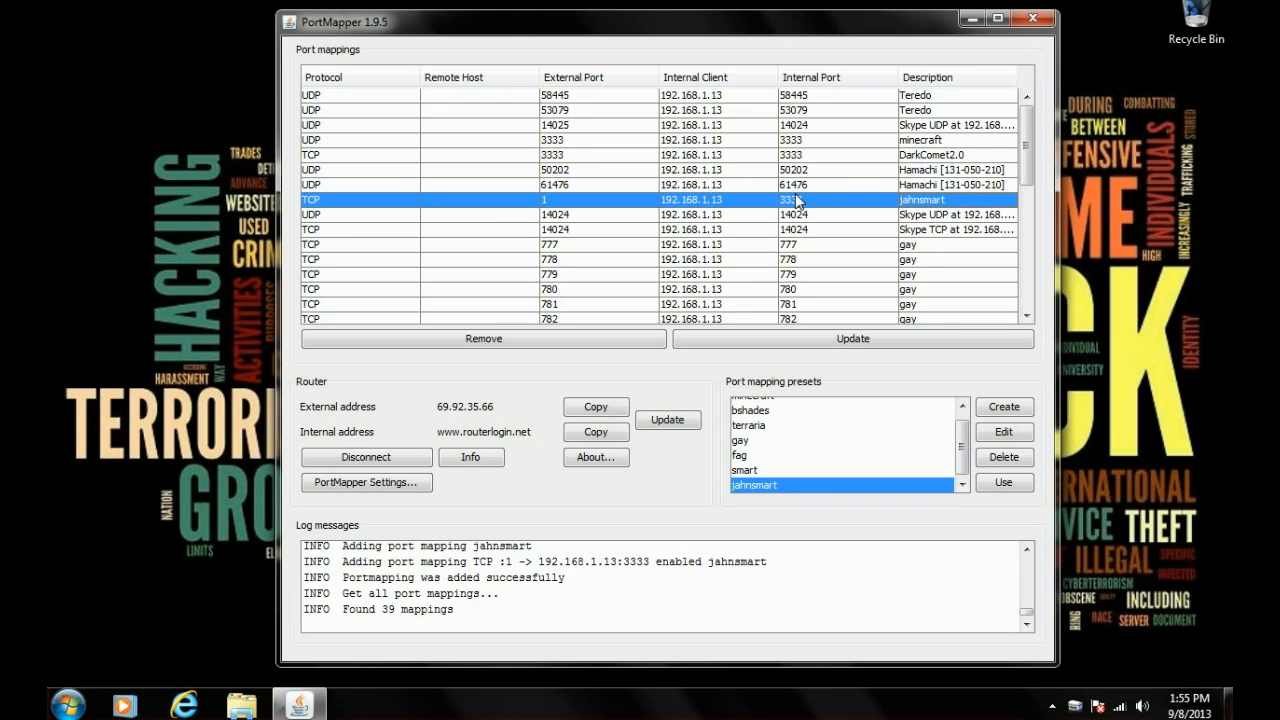
left_click_drag(1025, 150, 1025, 266)
scroll(1013, 110, "down", 7)
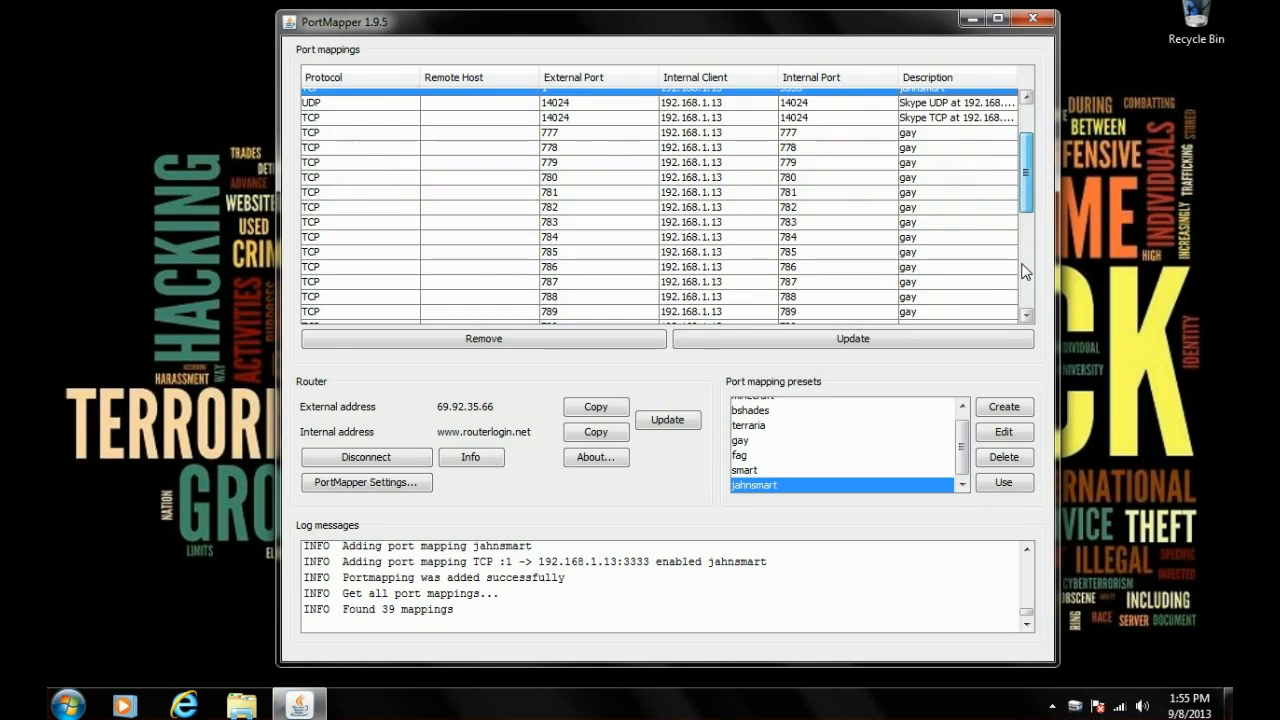
left_click_drag(957, 444, 962, 432)
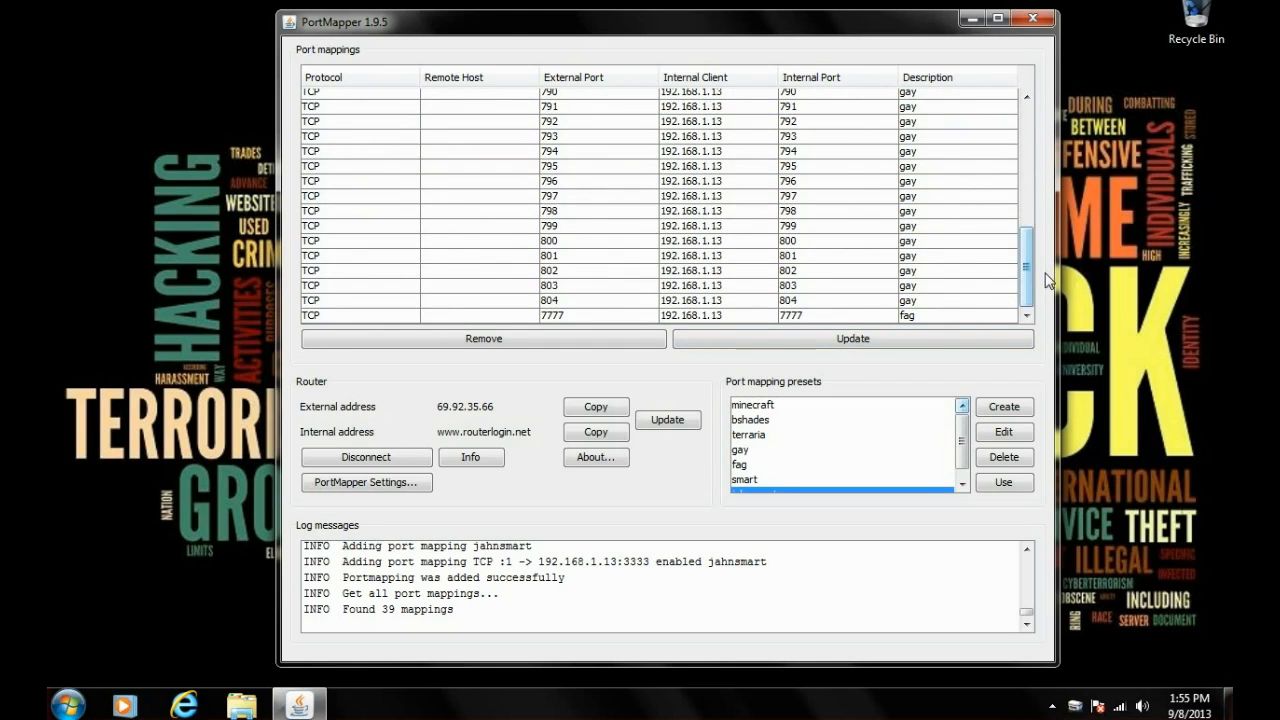
scroll(1025, 213, "up", 4)
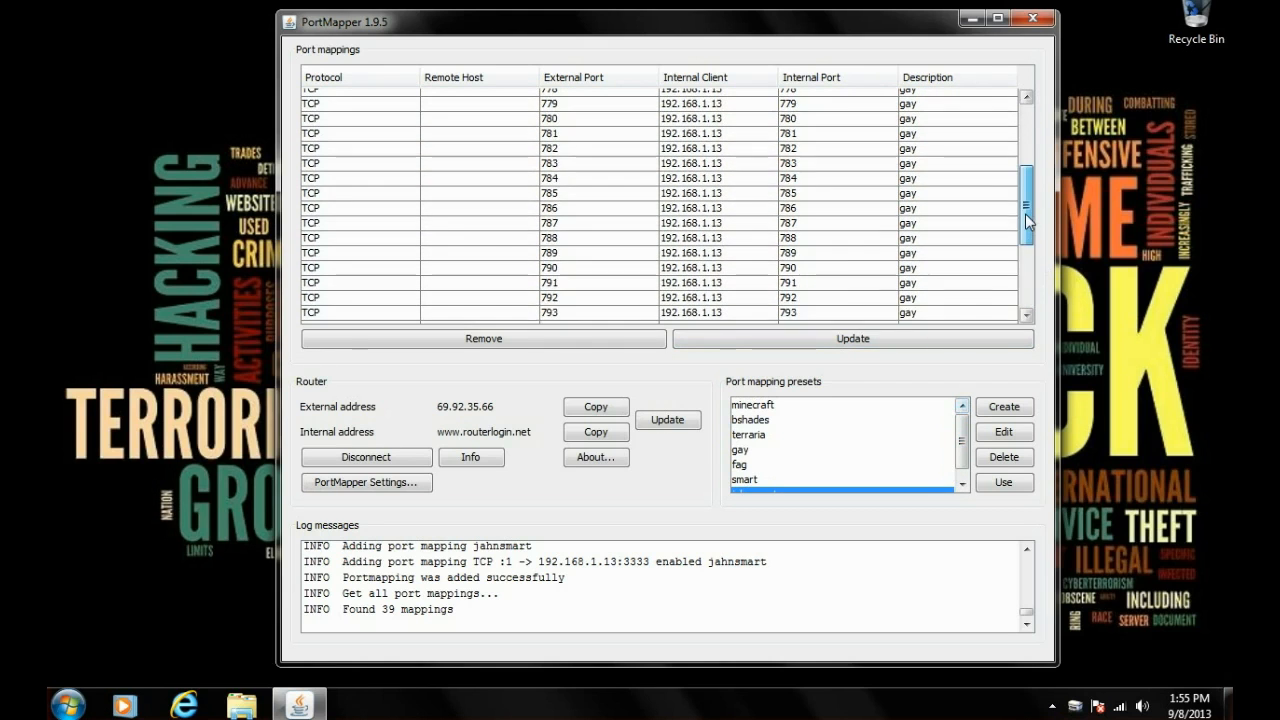
Create a preset named minecraft123 with Use local host turned on, and add one TCP port entry
left_click(990, 405)
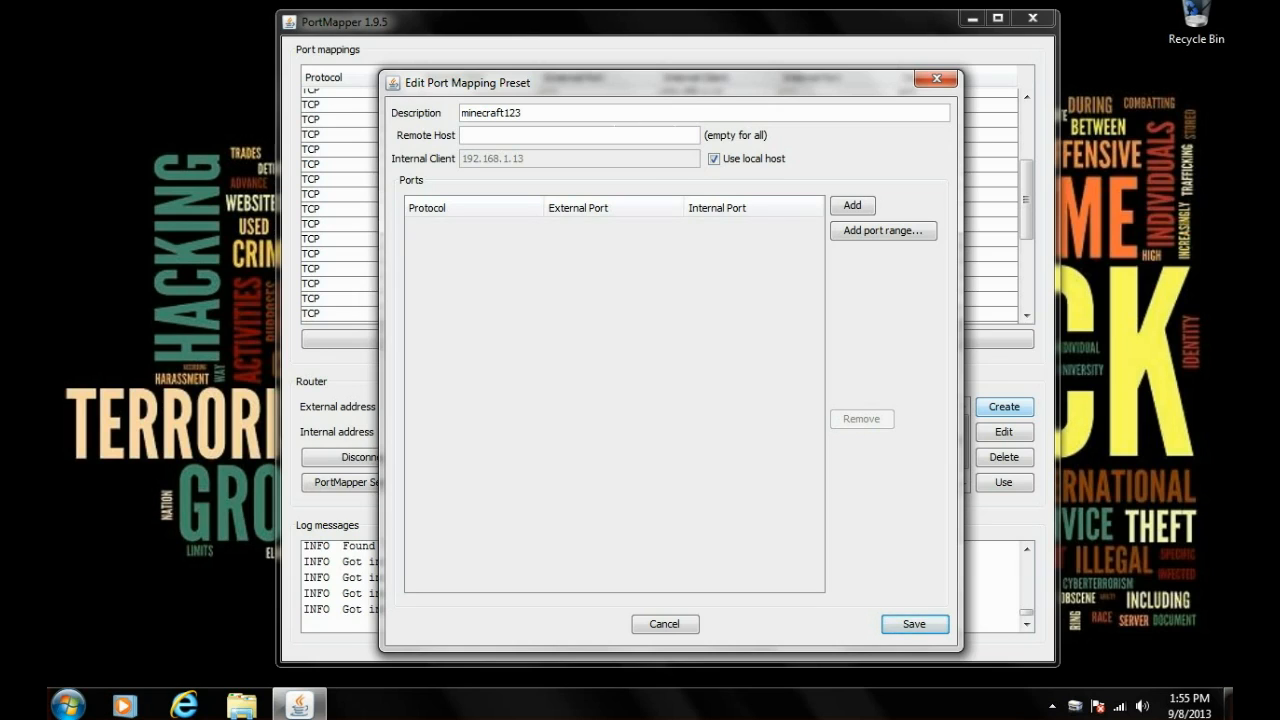
left_click(714, 158)
left_click(714, 158)
left_click(850, 206)
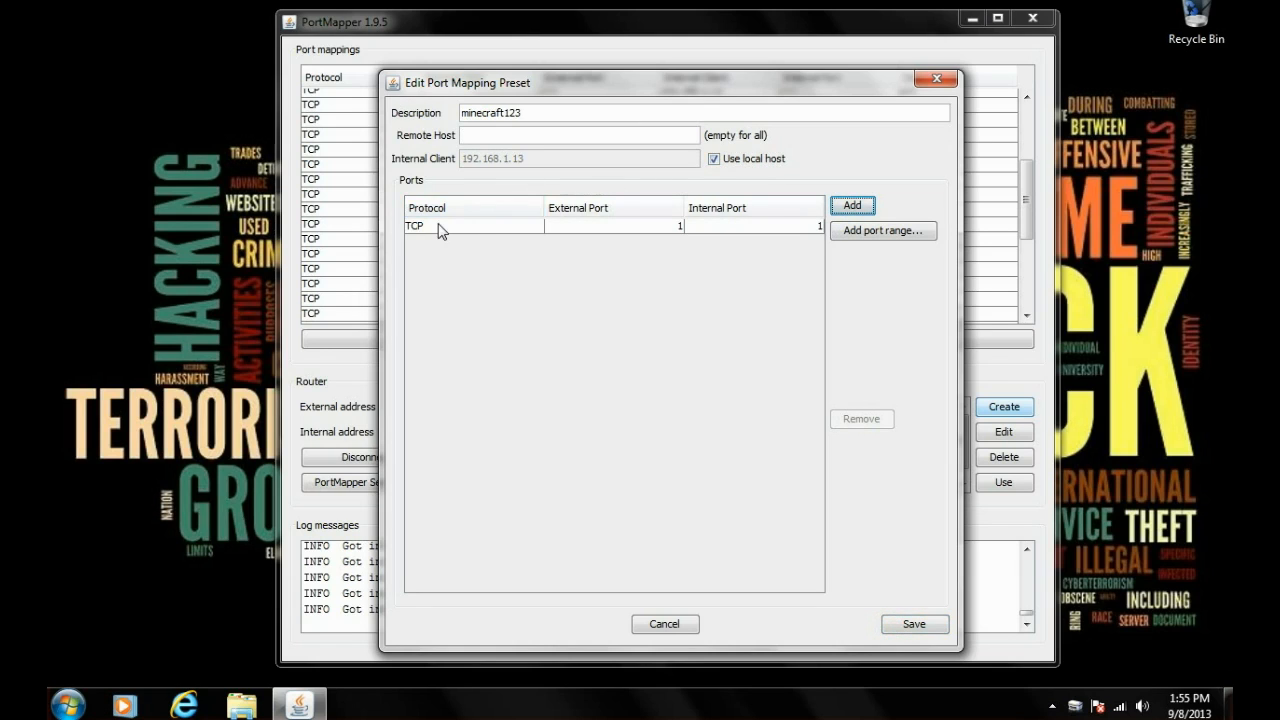
Set both the external and internal port of the TCP entry to 25565 and save the minecraft123 preset
left_click(655, 230)
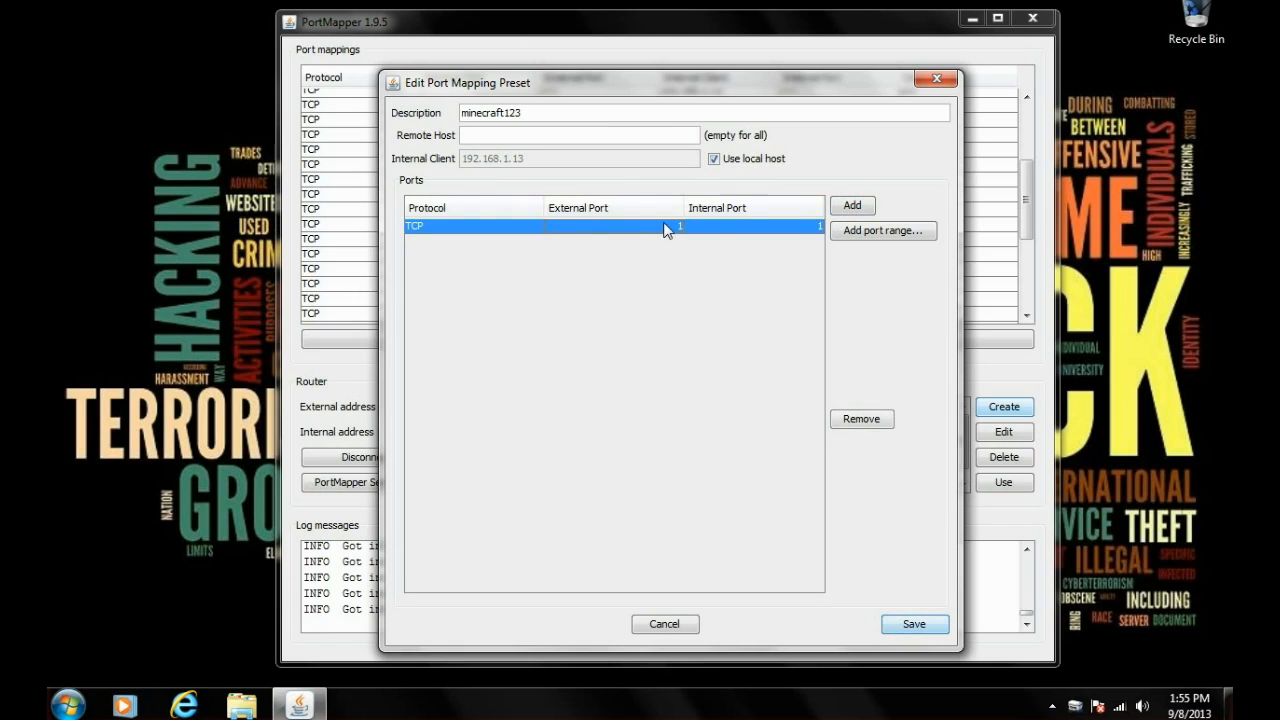
double_click(678, 227)
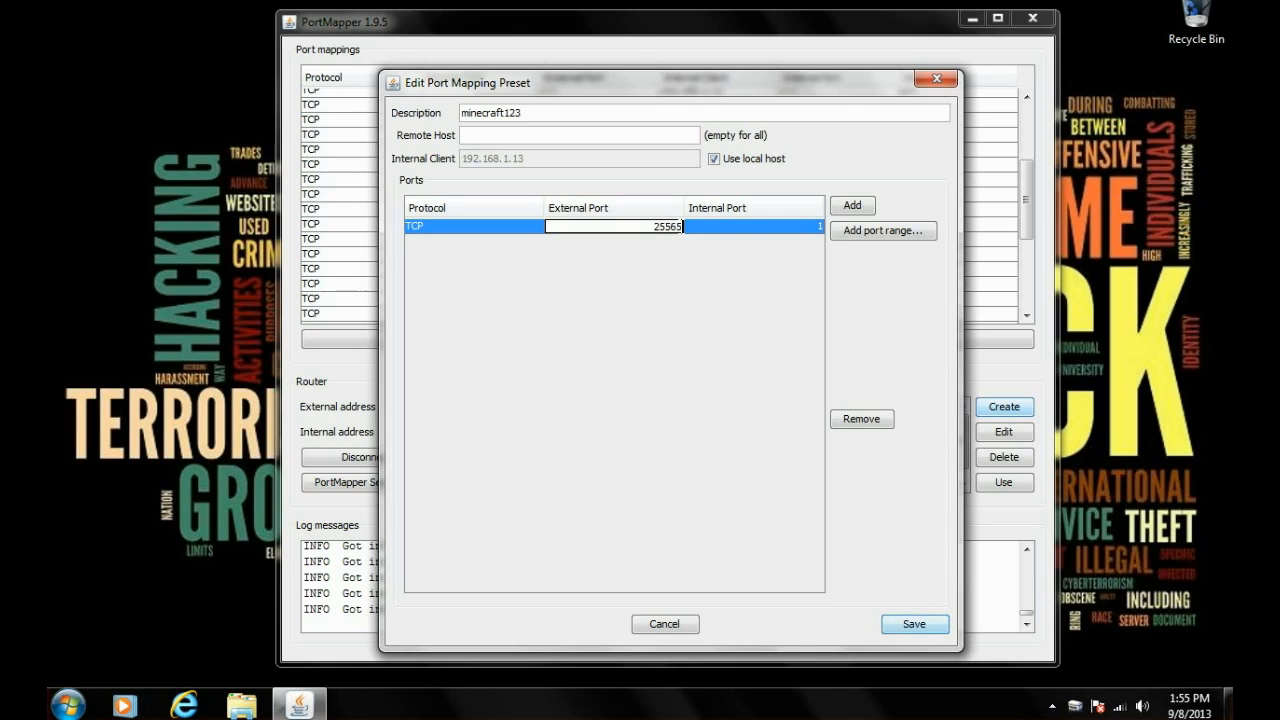
left_click(799, 229)
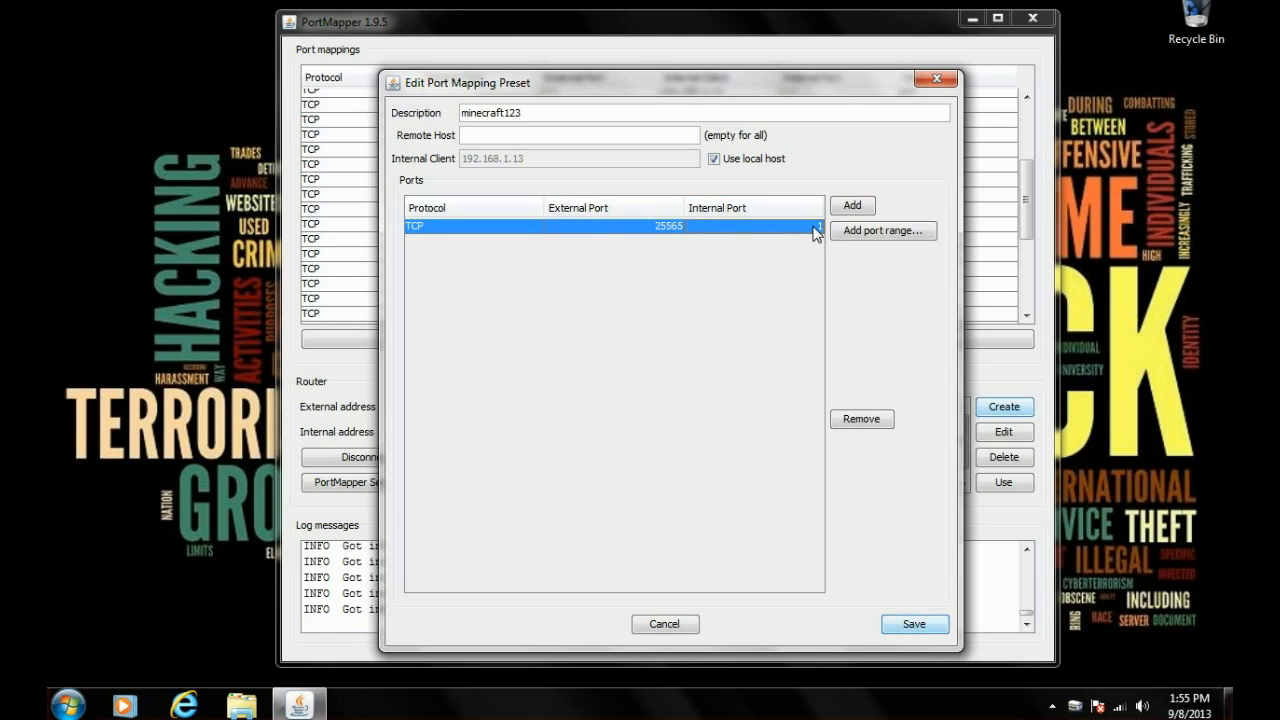
double_click(817, 227)
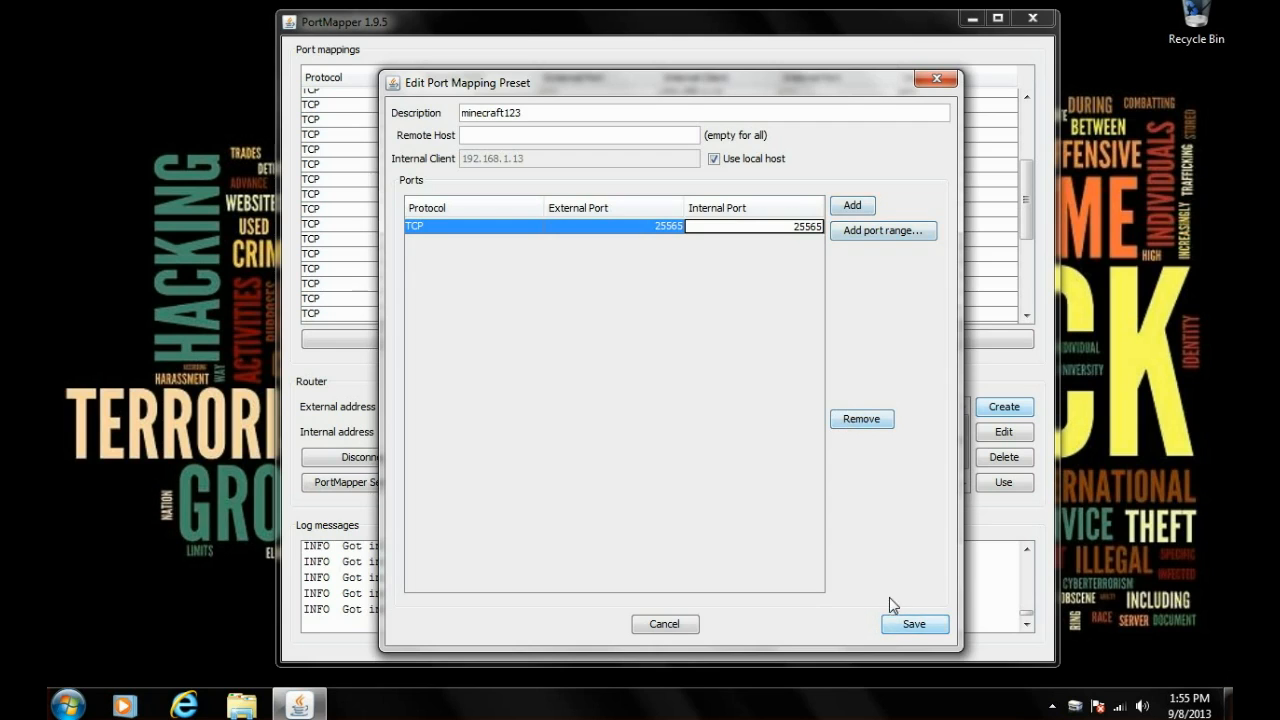
left_click(910, 622)
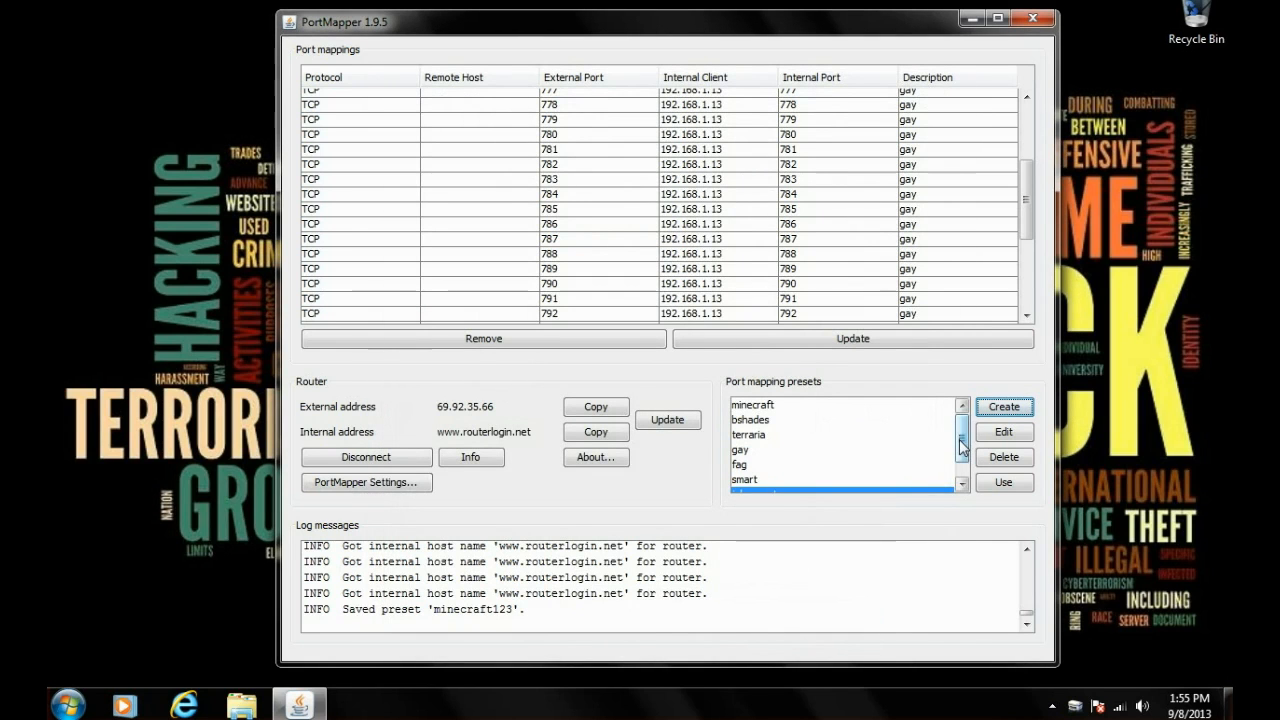
Apply the minecraft123 preset to the router
scroll(909, 488, "down", 1)
left_click(884, 486)
left_click(1003, 484)
left_click_drag(1027, 200, 1024, 149)
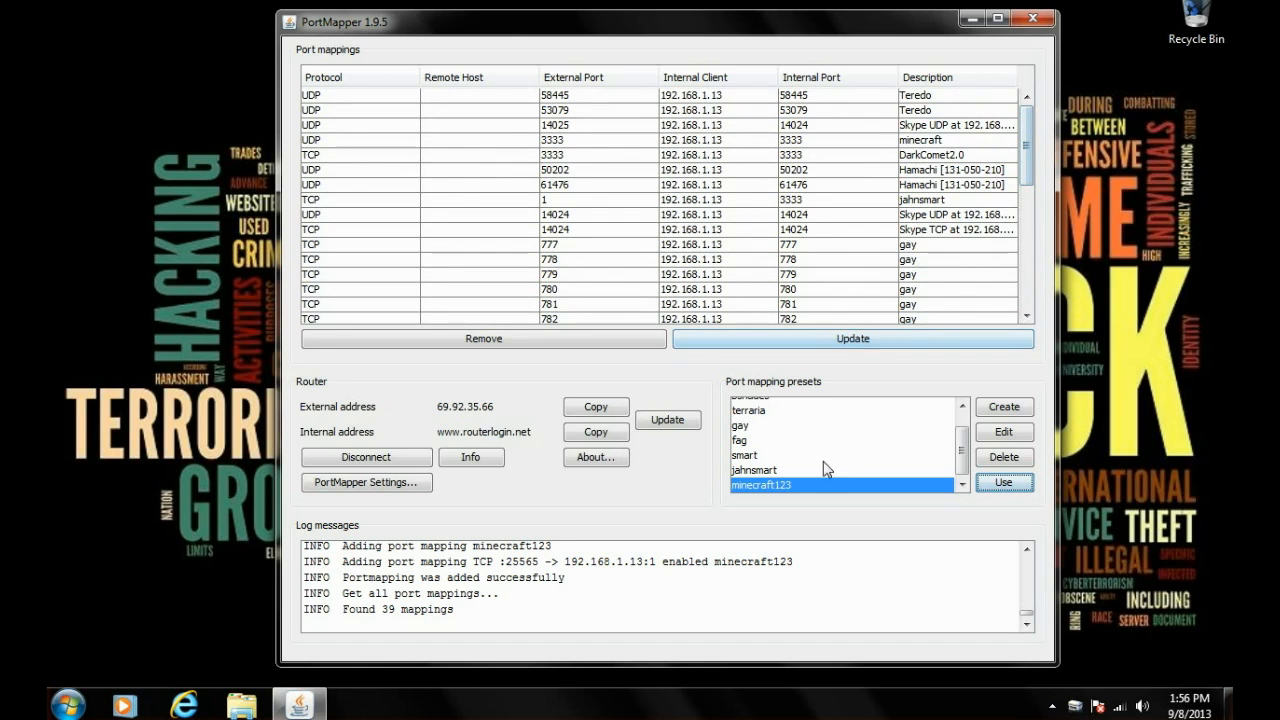
left_click(992, 484)
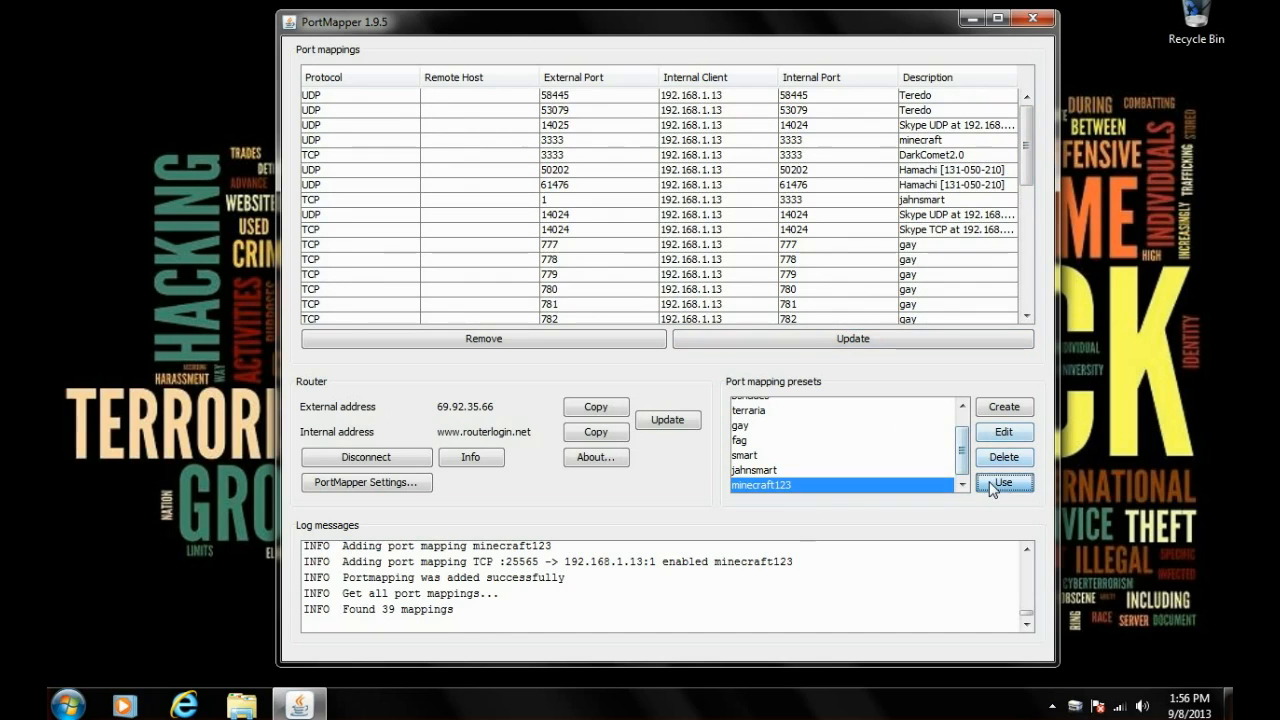
Check the router's port mappings for the minecraft123 entry, and close PortMapper
left_click(1027, 625)
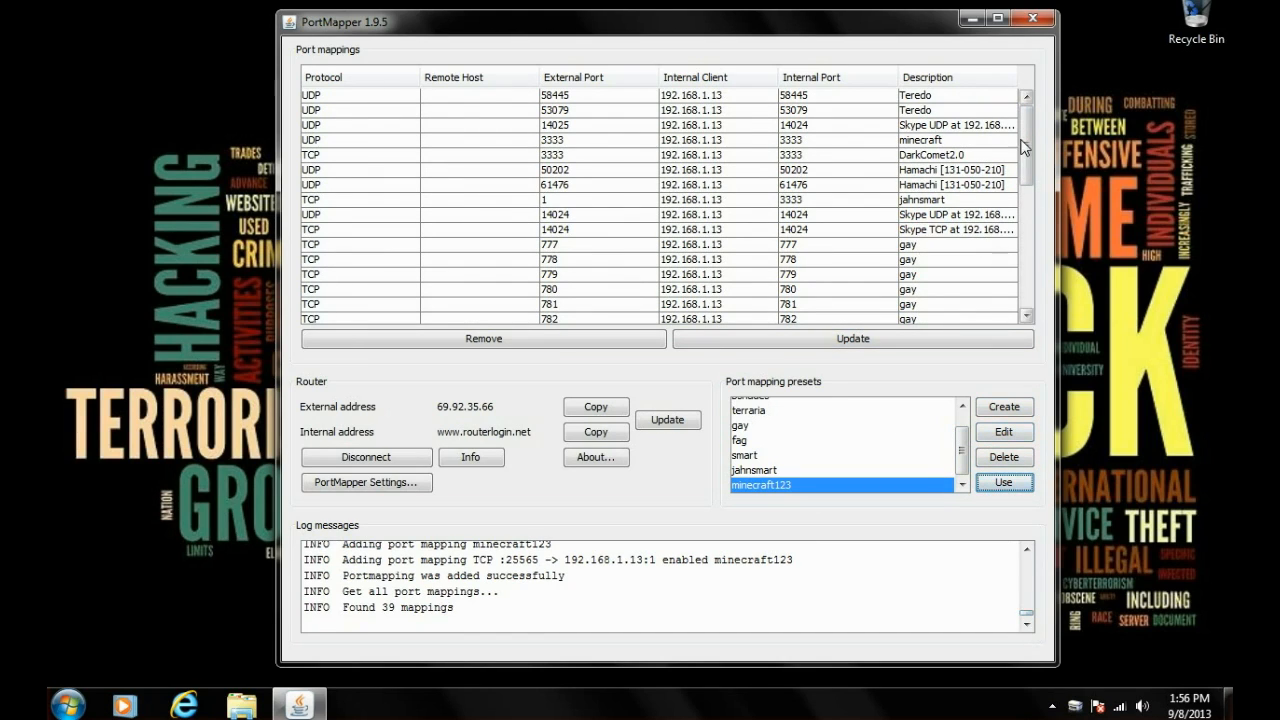
left_click_drag(1027, 150, 1022, 100)
left_click_drag(1024, 135, 1026, 254)
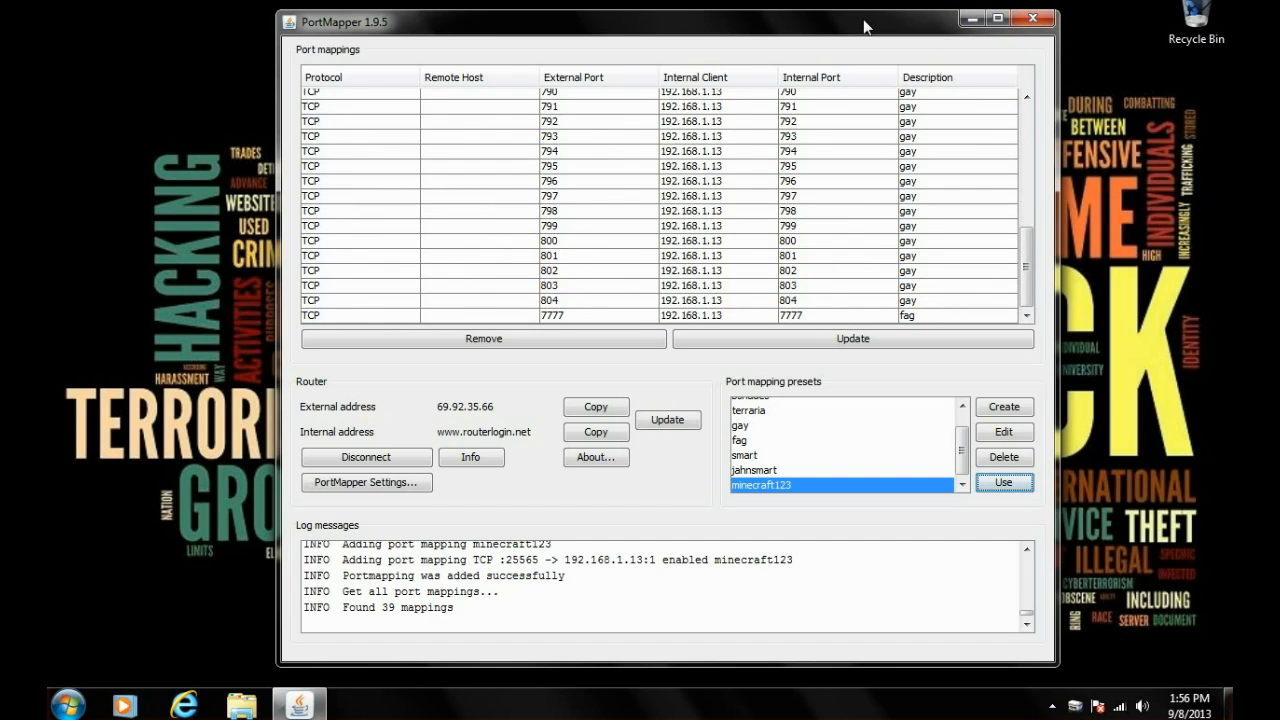
key("alt+F4")
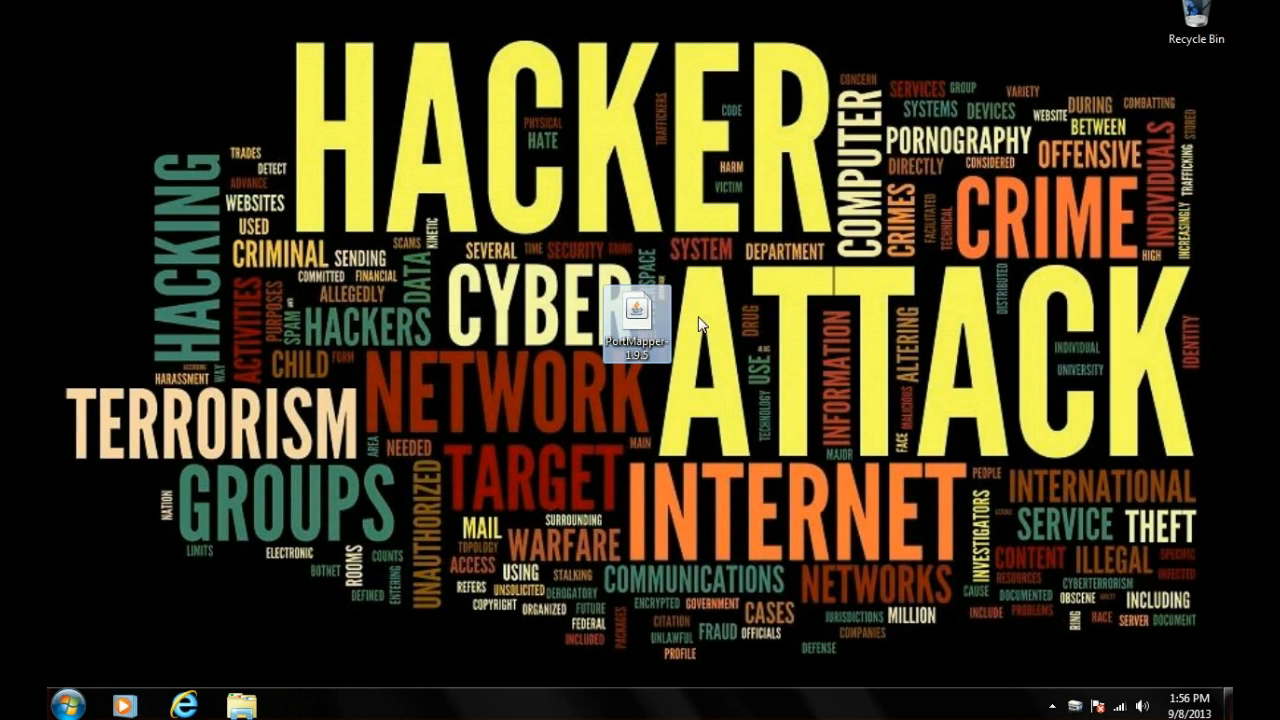
left_click(594, 402)
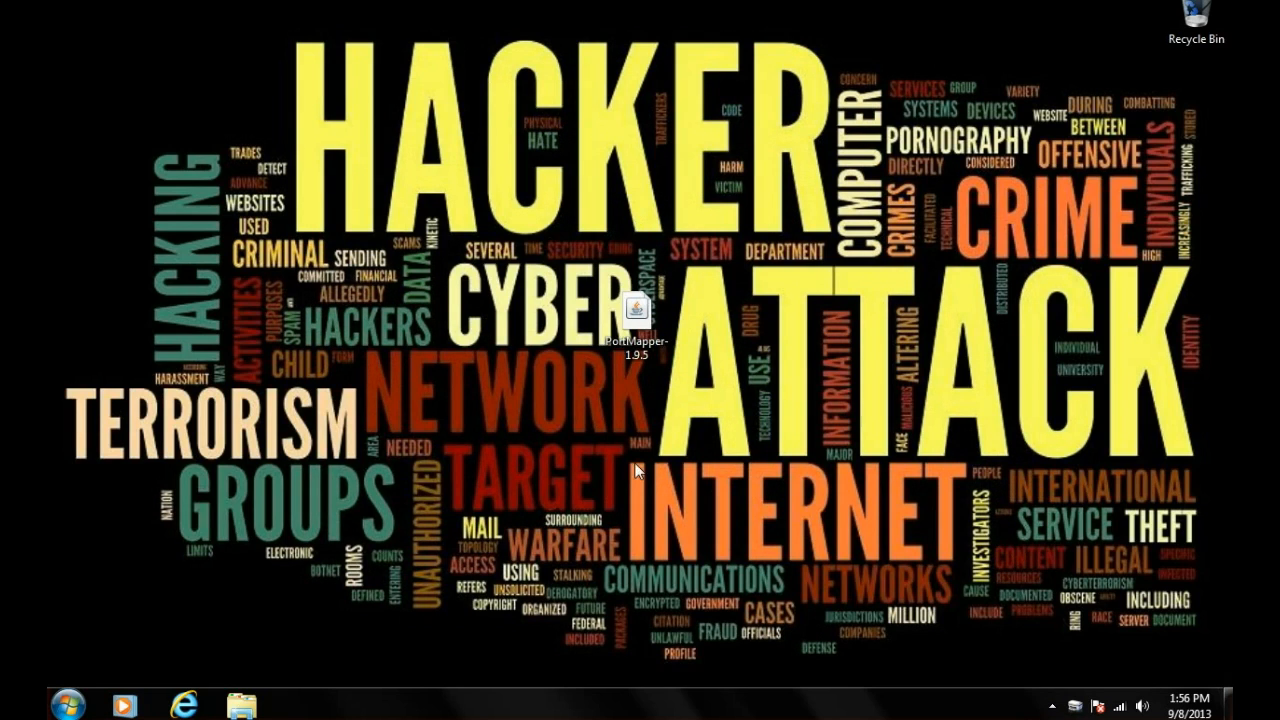